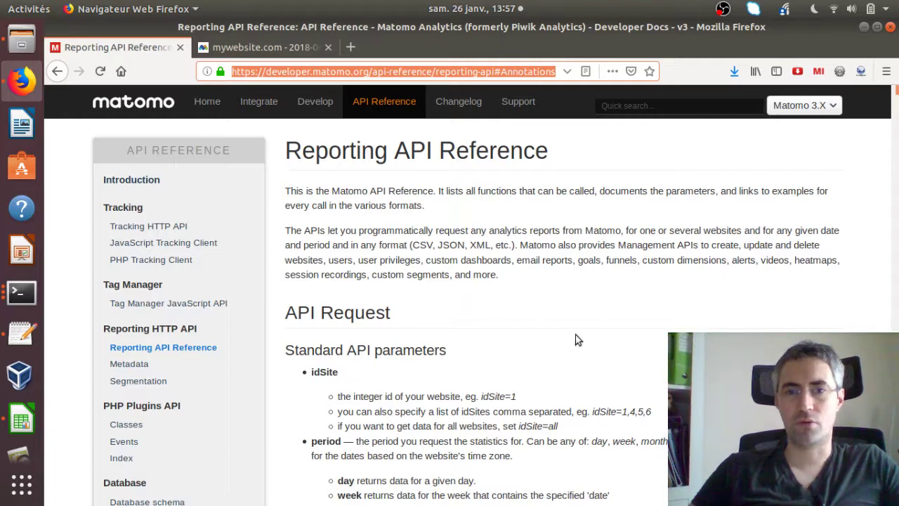
Step: Scroll down the Reporting API Reference and start a find-in-page search for 'add'
left_click(528, 314)
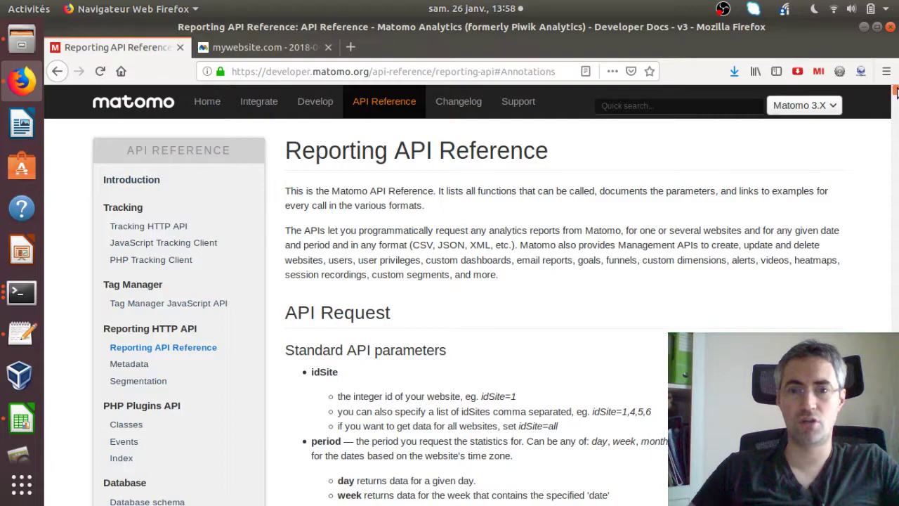
mouse_move(895, 90)
left_mouse_down()
mouse_move(897, 165)
mouse_move(896, 90)
left_mouse_up()
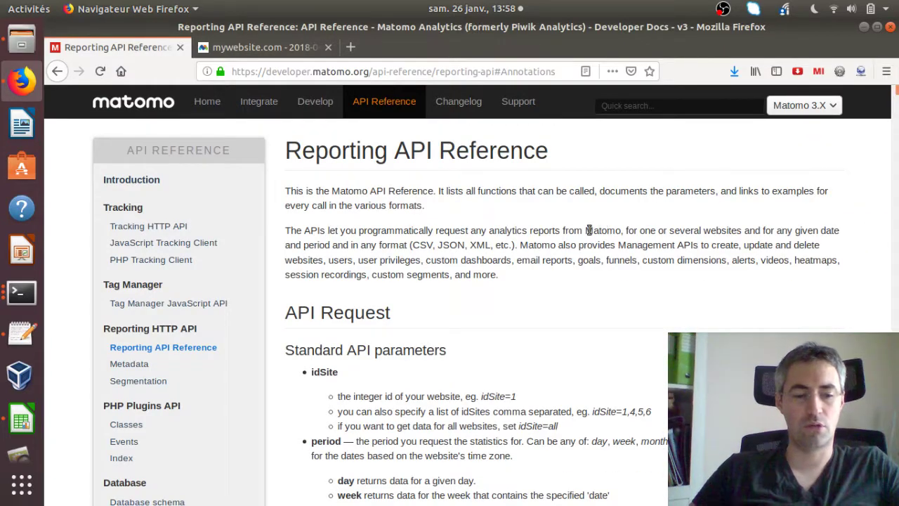
type("add")
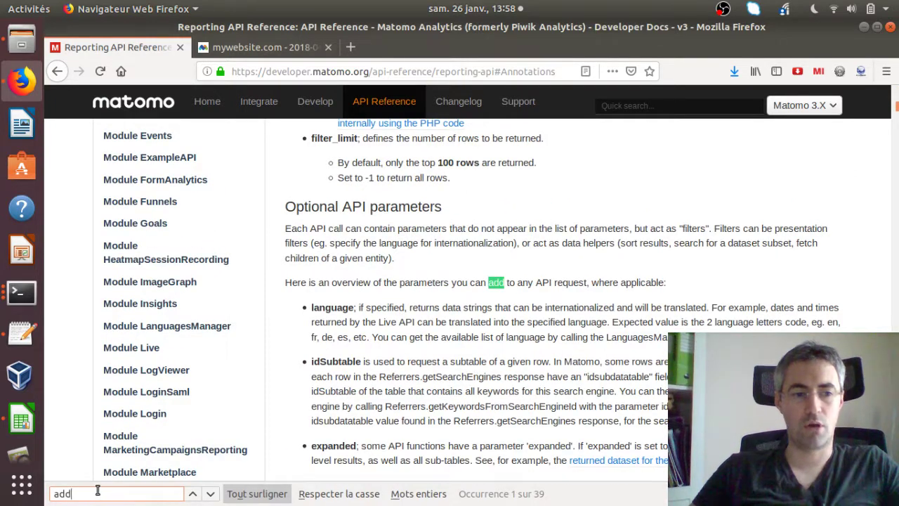
left_click_drag(83, 493, 41, 491)
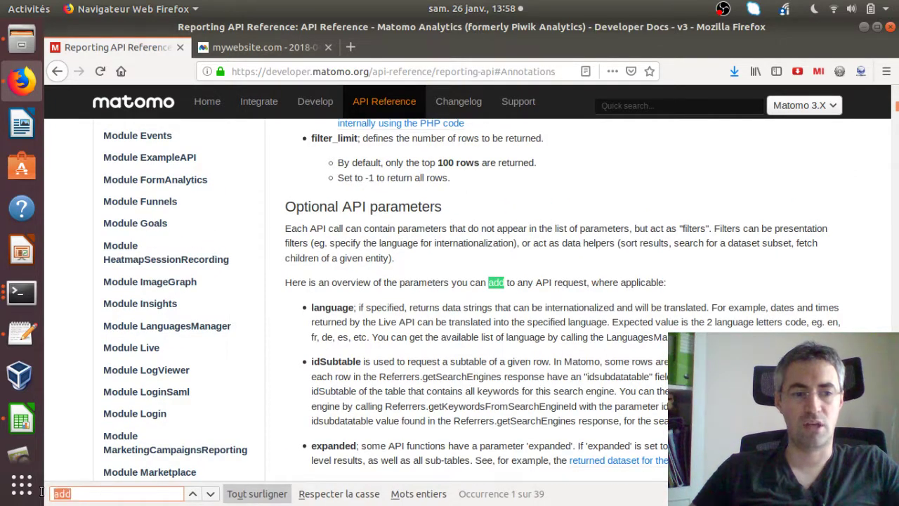
Step: Step through the 'add' matches, past Annotations.add, to CustomAlerts.addAlert (match 13 of 39)
left_click(210, 494)
left_click(211, 494)
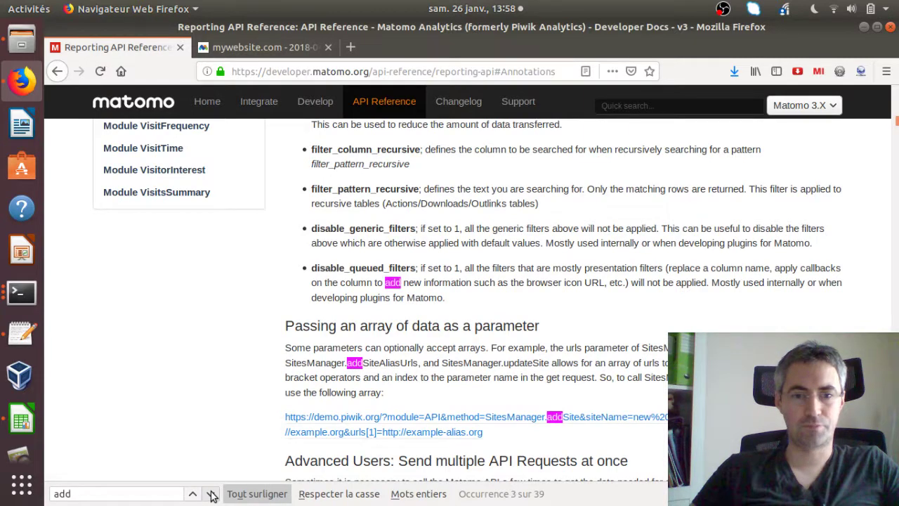
left_click(211, 494)
left_click(211, 493)
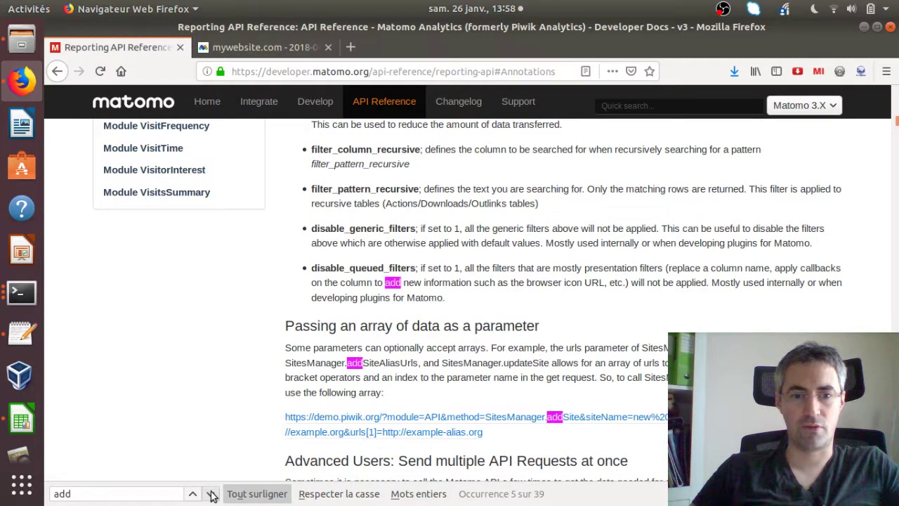
left_click(211, 494)
left_click(211, 494)
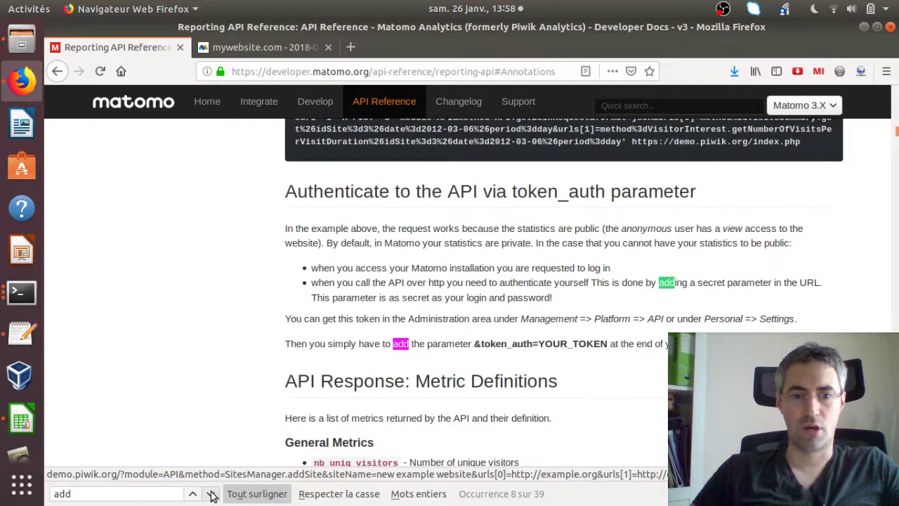
left_click(211, 494)
left_click(211, 494)
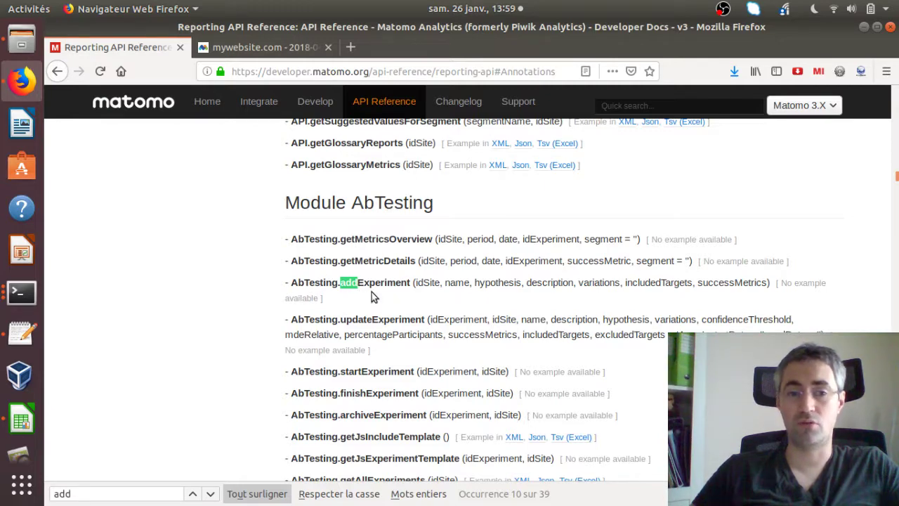
left_click(210, 494)
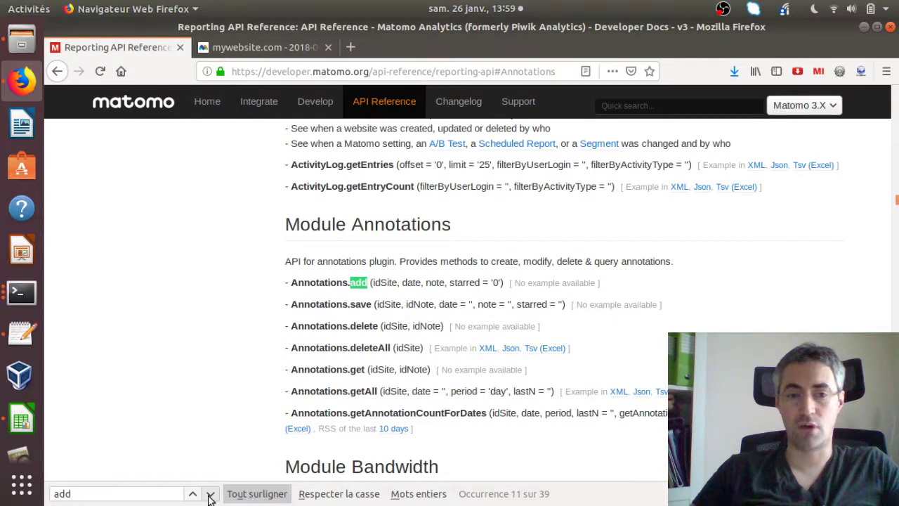
left_click(210, 494)
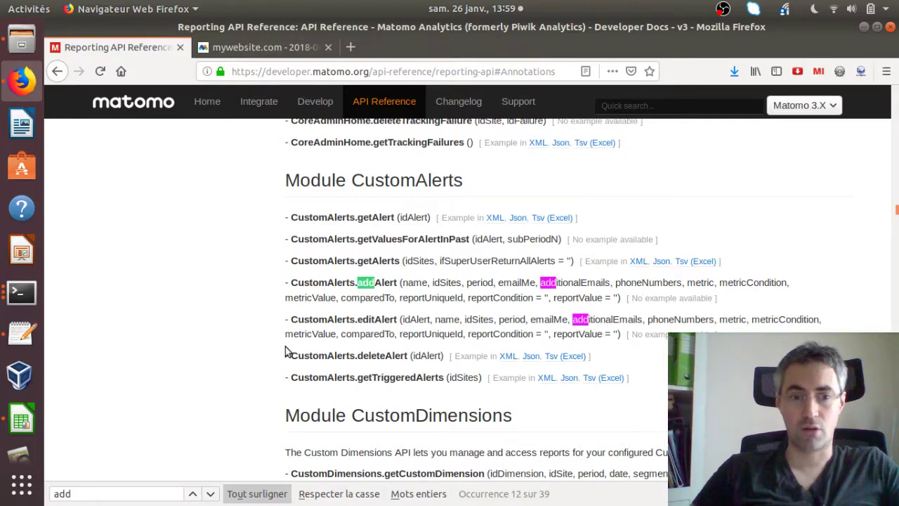
left_click(211, 494)
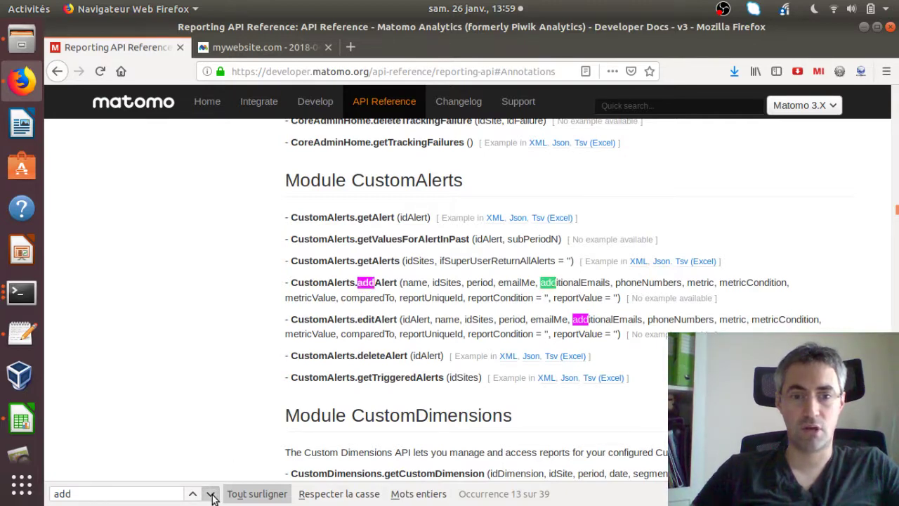
Step: Go forward to CustomReports.addCustomReport, then back to Annotations.add at match 11 of 39
left_click(211, 494)
left_click(210, 495)
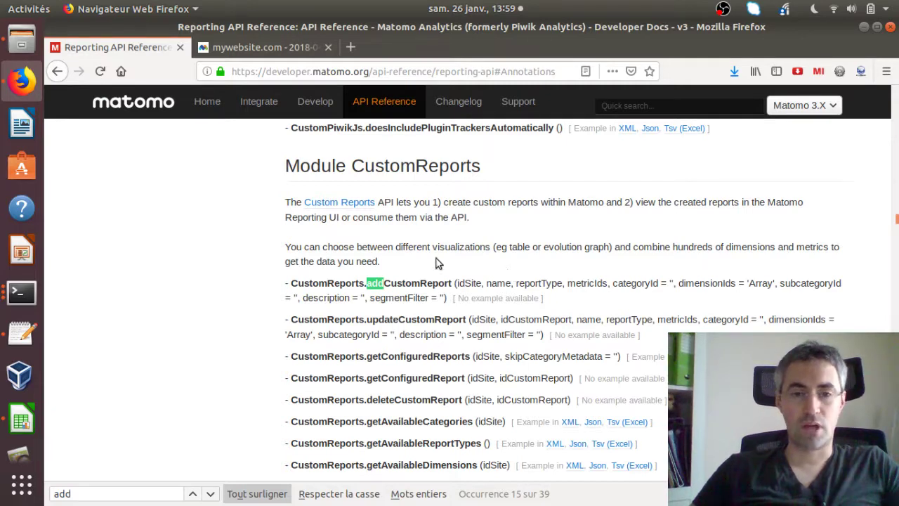
left_click(193, 494)
left_click(193, 494)
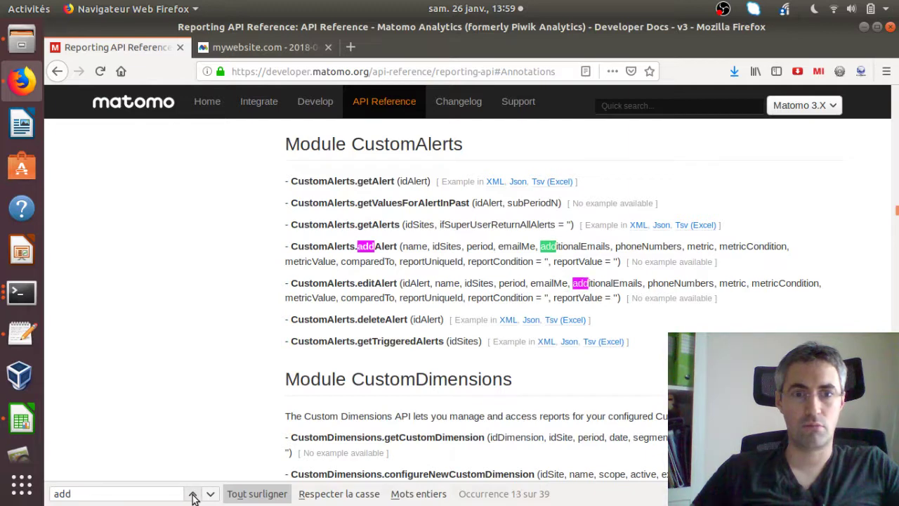
left_click(193, 494)
left_click(193, 495)
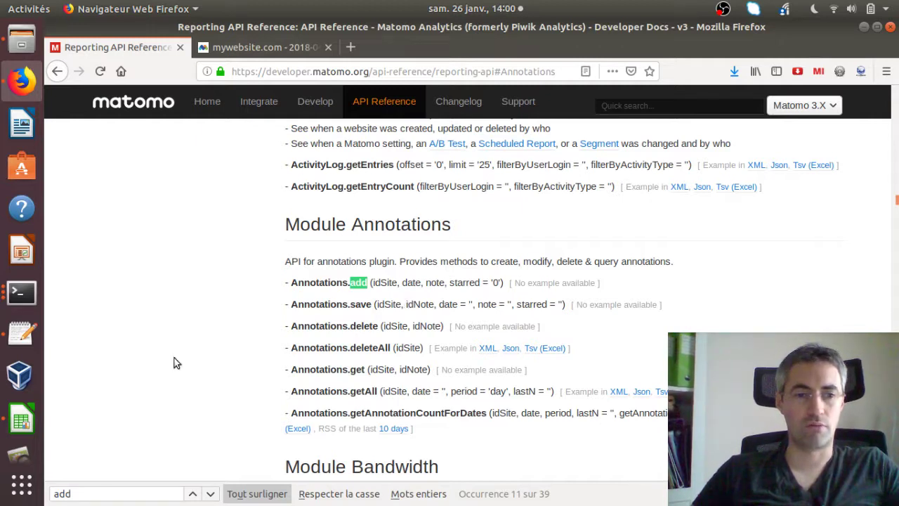
Step: In matomo-configuration.ods, add a new sheet after site configuration named 'segment'
left_click(28, 433)
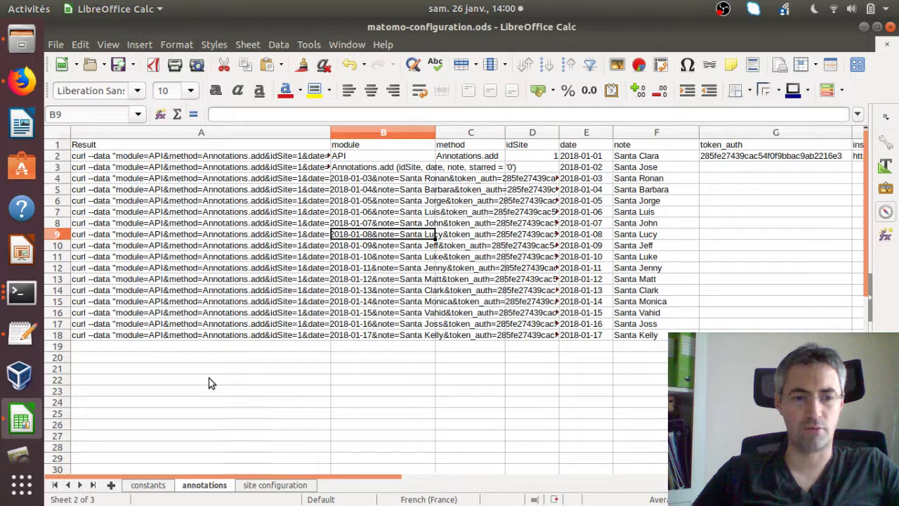
left_click(270, 486)
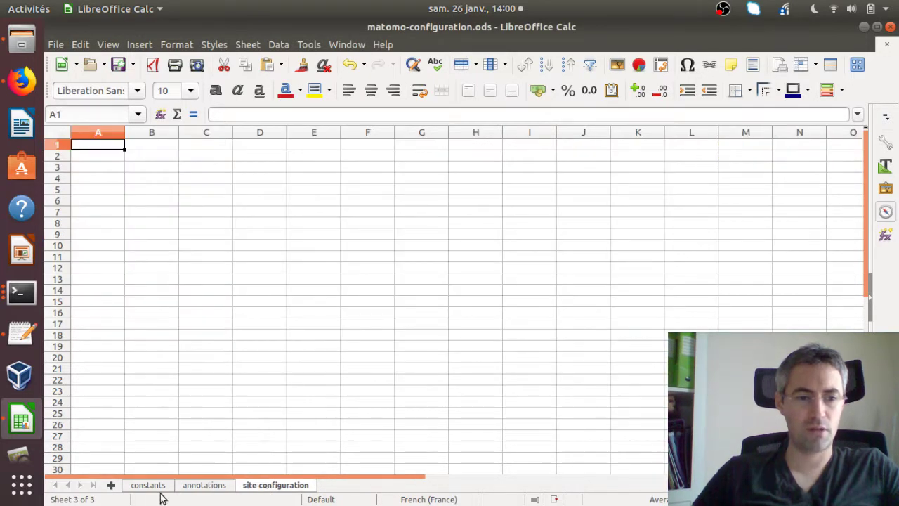
left_click(111, 486)
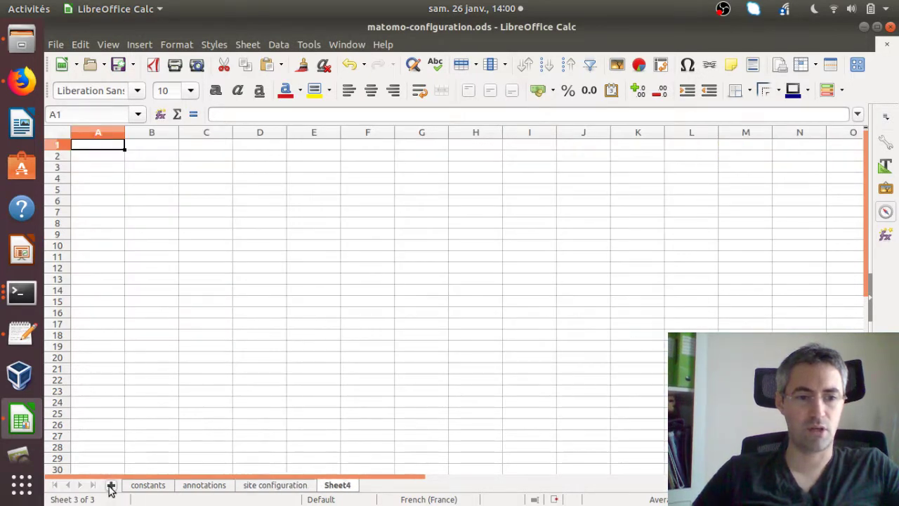
right_click(325, 486)
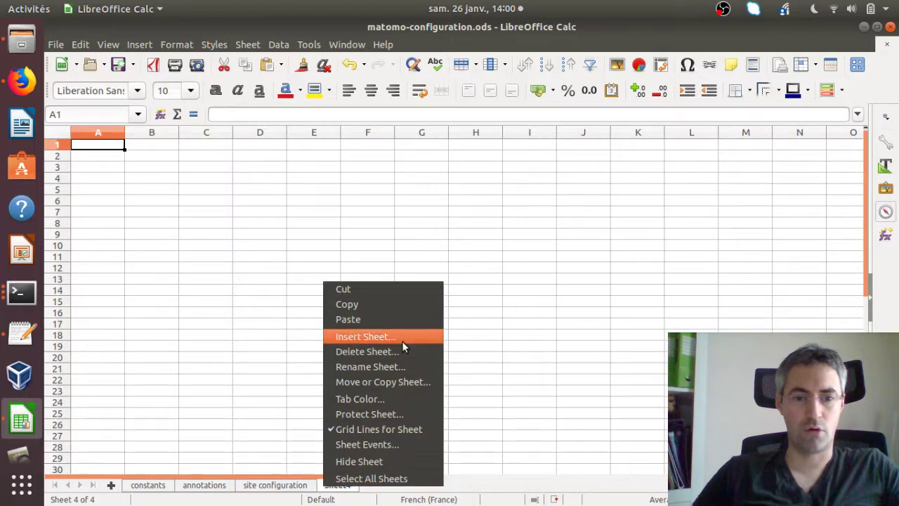
left_click(398, 366)
type("se")
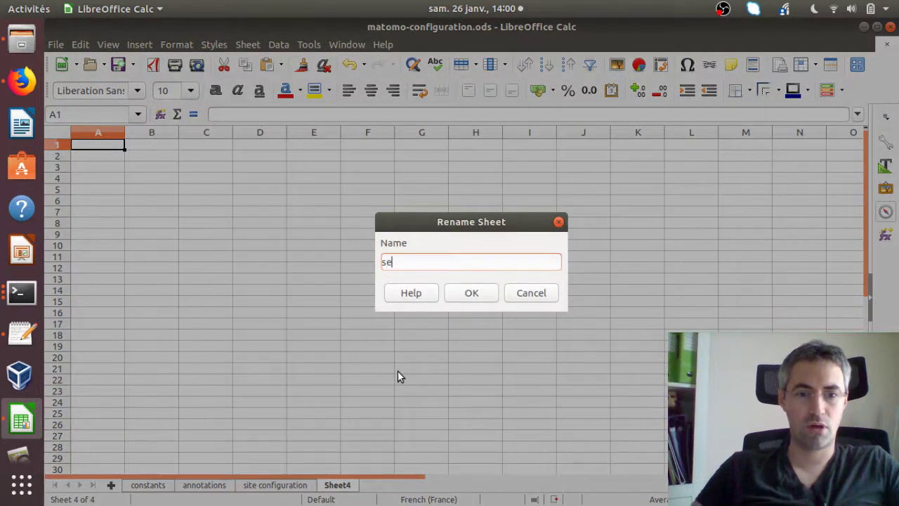
type("gment")
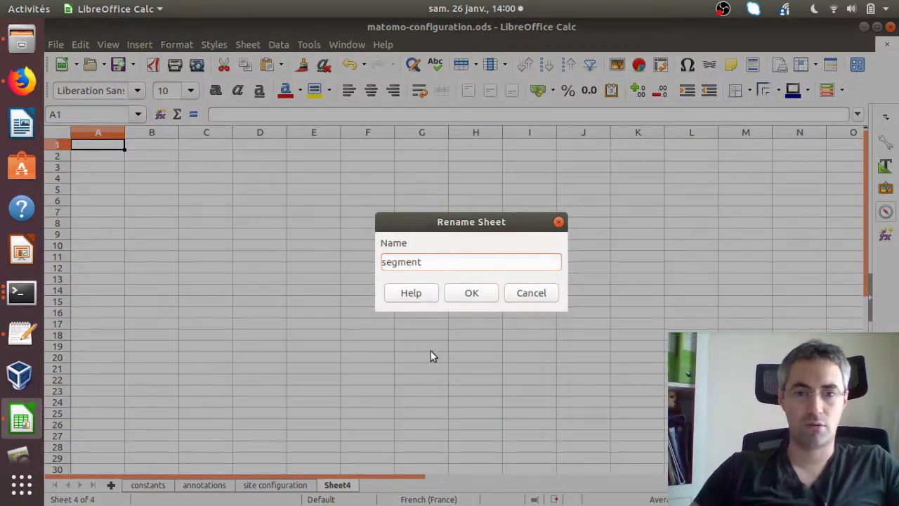
left_click(466, 300)
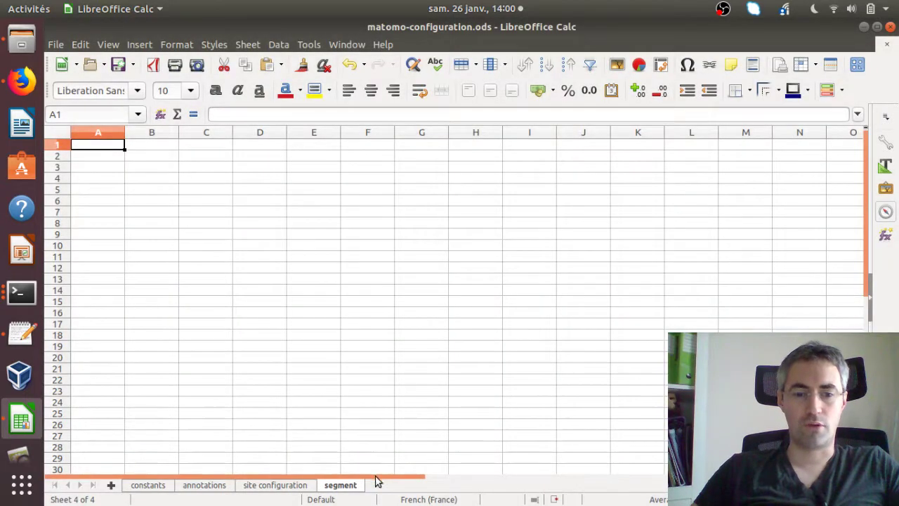
Step: Add another sheet named 'custom alerts', then return to the constants sheet
left_click(111, 484)
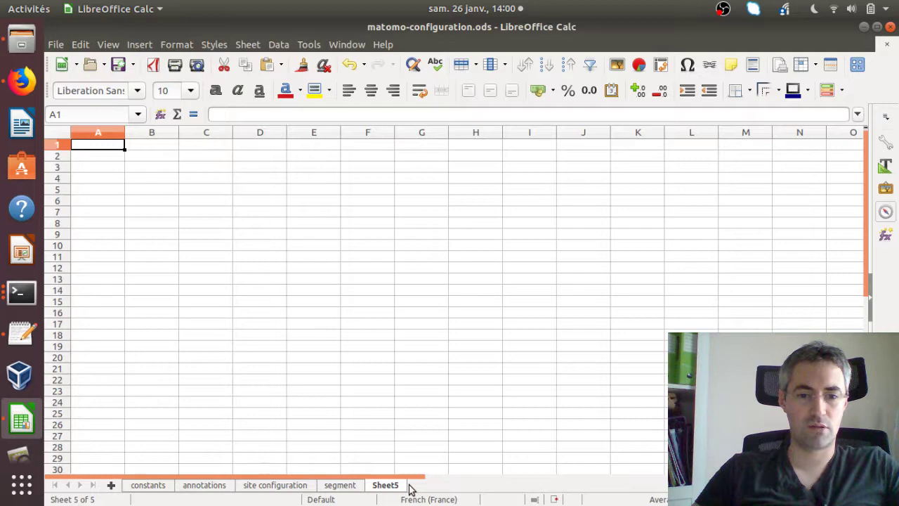
right_click(388, 486)
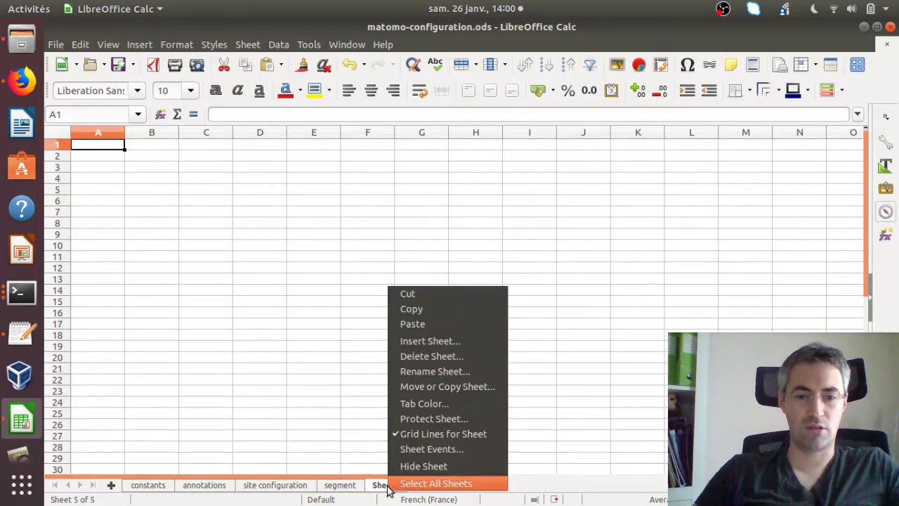
left_click(437, 370)
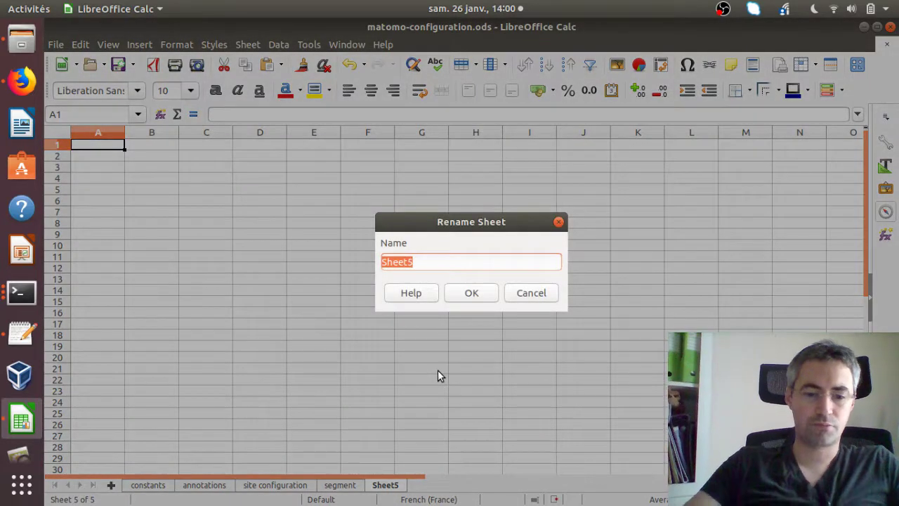
type("custom ")
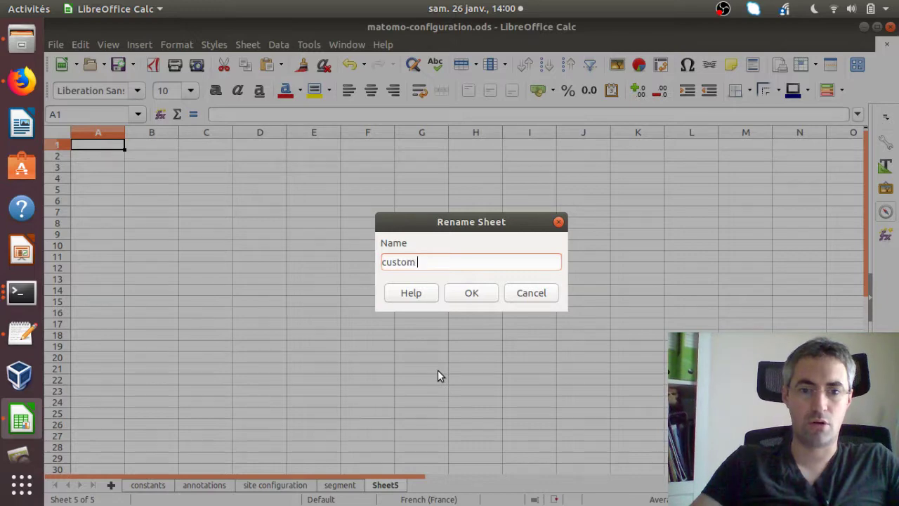
type("alerts")
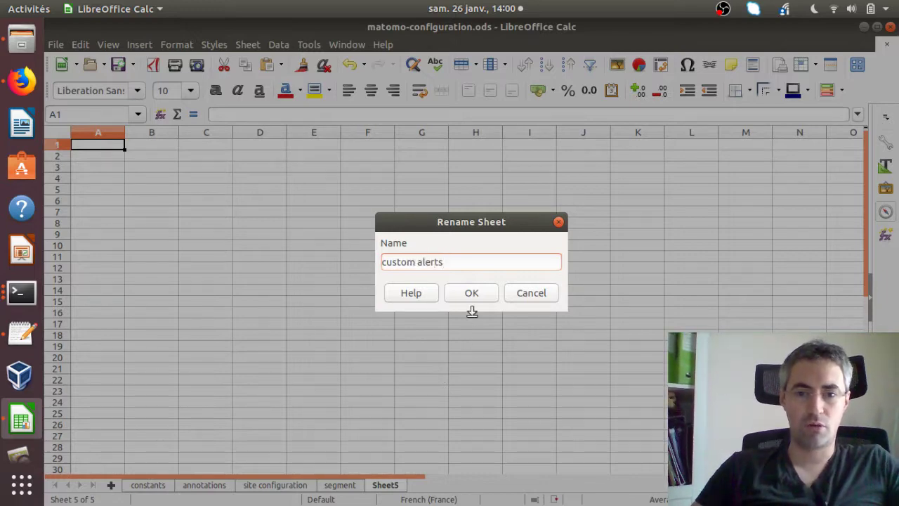
left_click(469, 293)
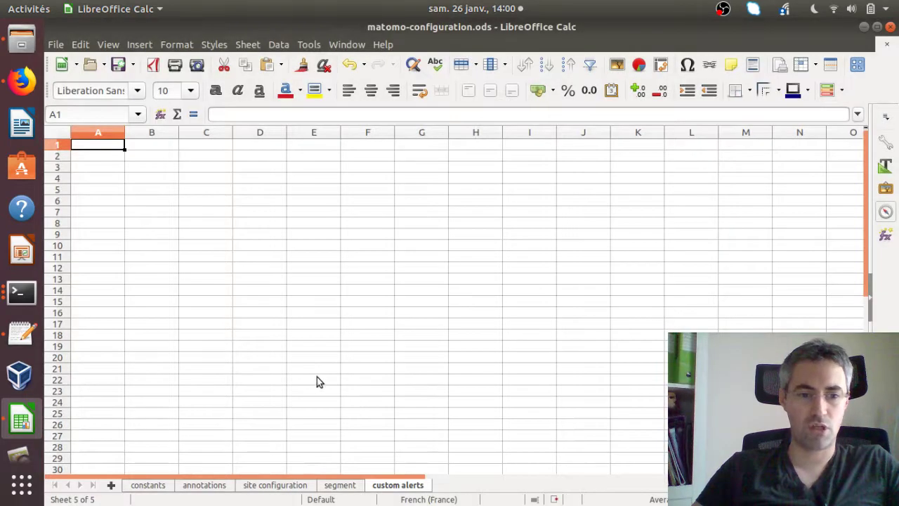
left_click(154, 486)
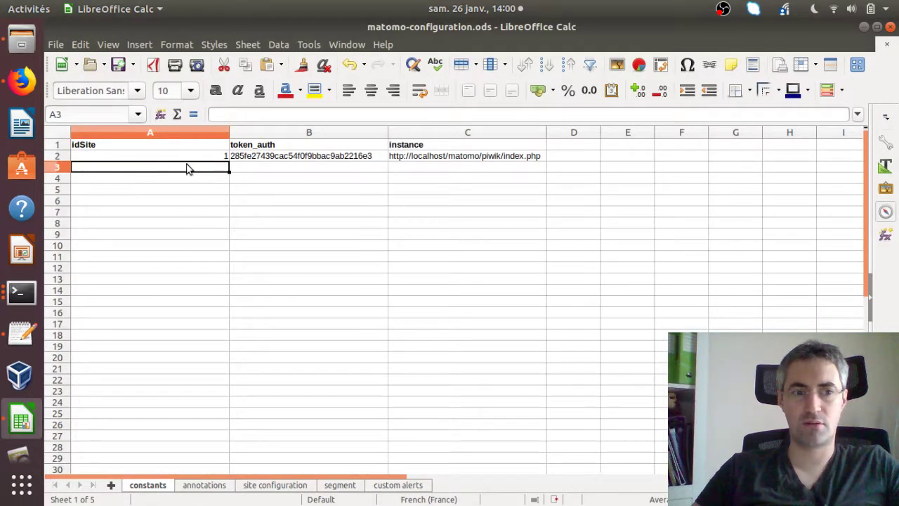
left_click(138, 157)
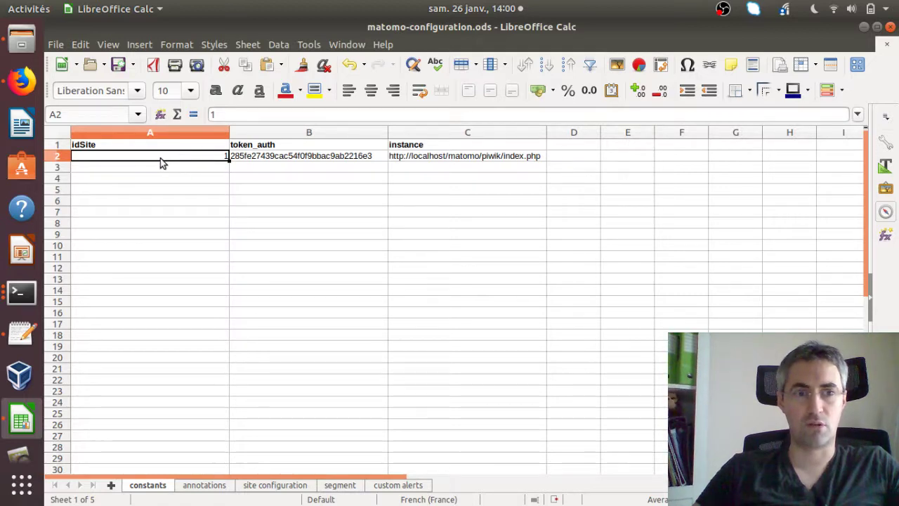
left_click(274, 161)
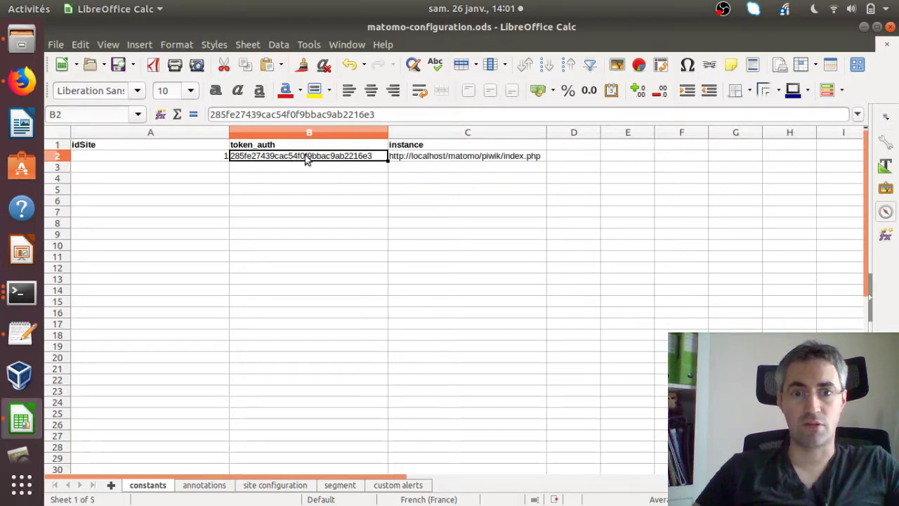
left_click(419, 159)
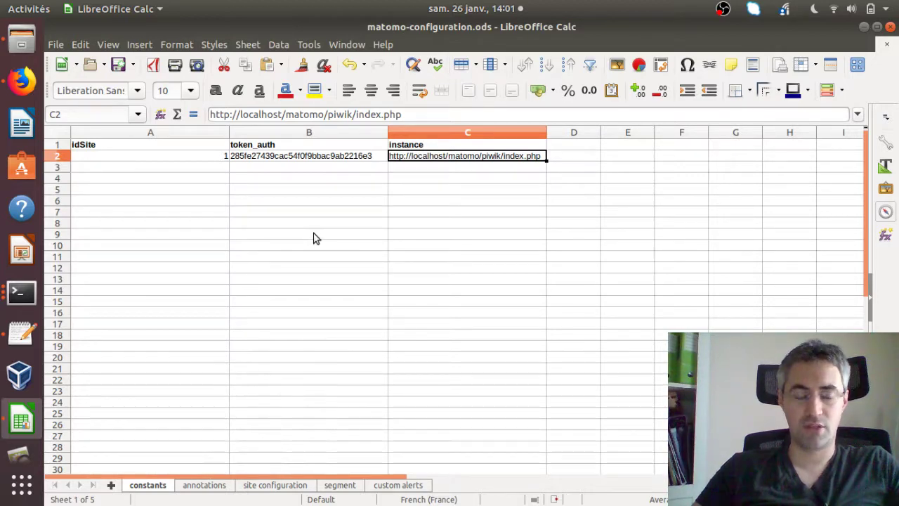
Step: Bring Firefox forward and highlight 'Annotations.add (' in the API reference
left_click(21, 81)
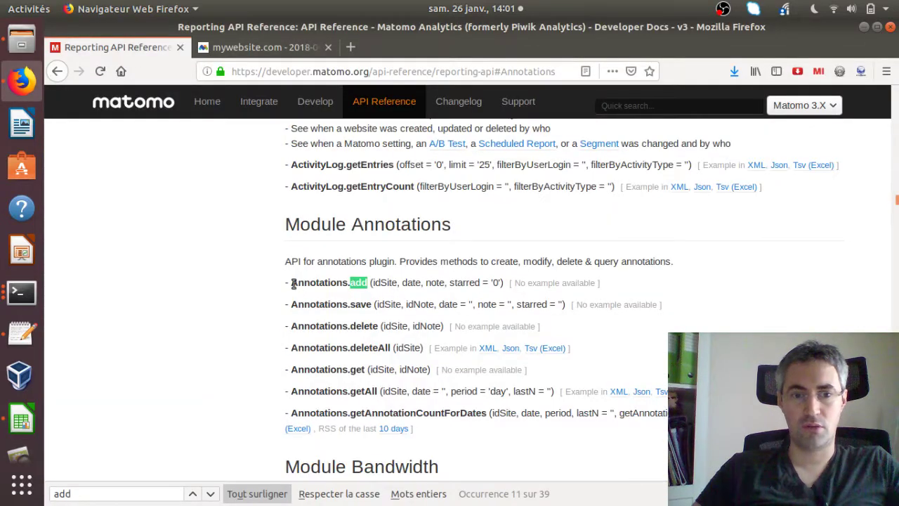
left_click_drag(292, 282, 376, 282)
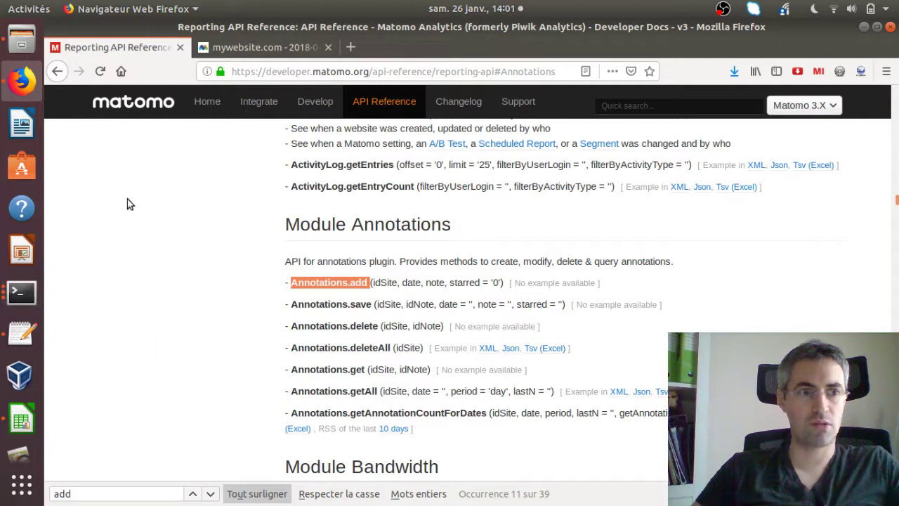
Step: Inspect the curl command formula in A2 of the annotations sheet, then return to the Firefox docs
left_click(20, 425)
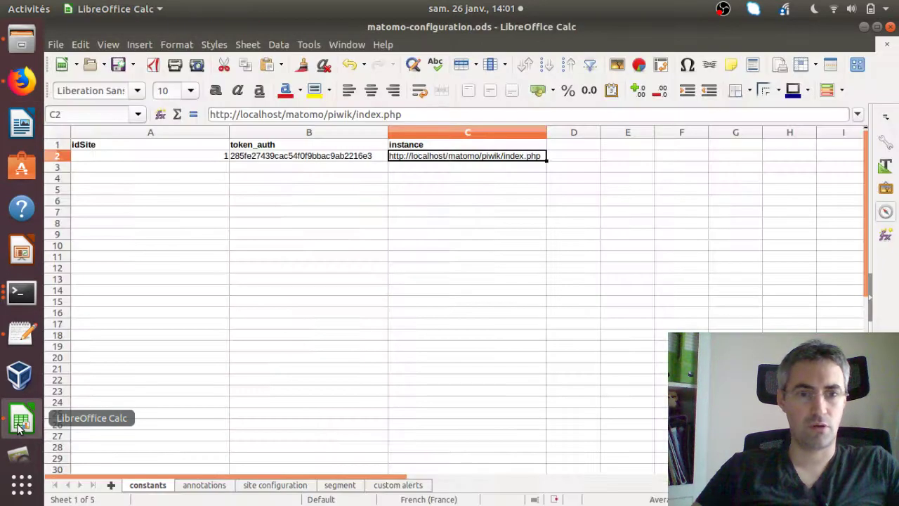
left_click(203, 487)
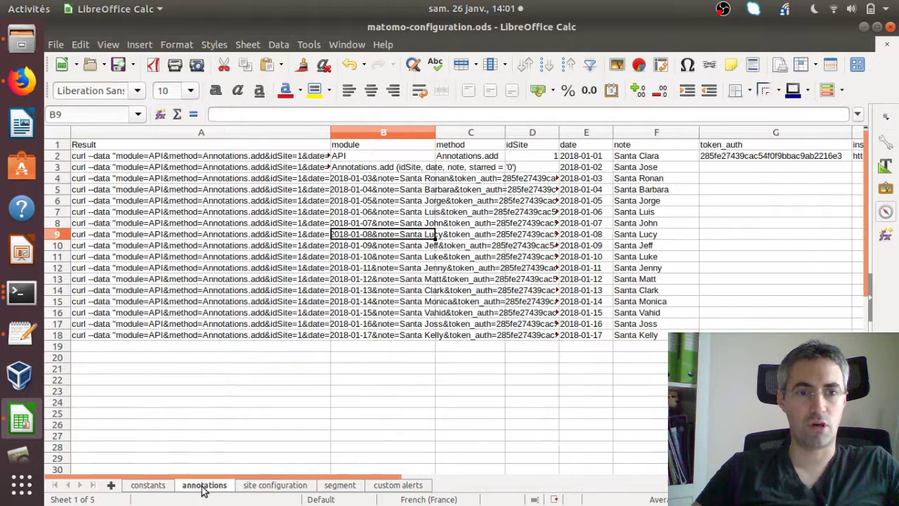
left_click(281, 158)
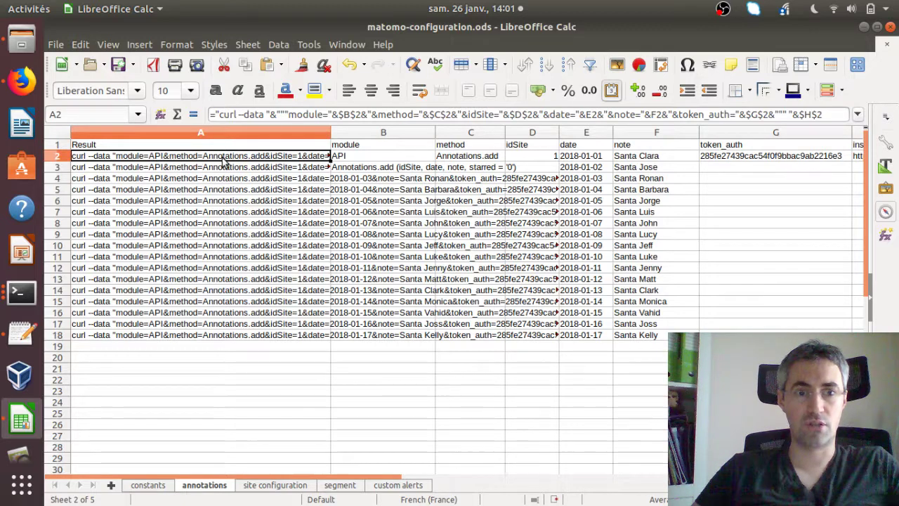
left_click(21, 81)
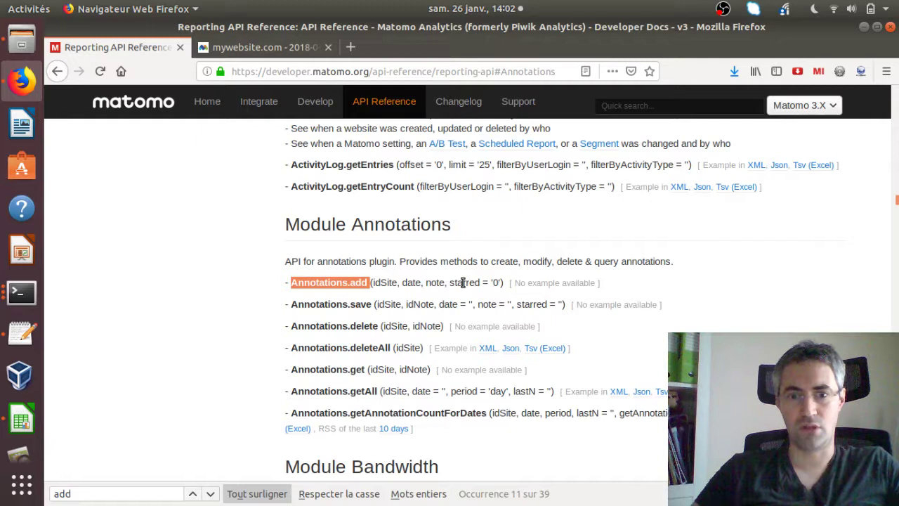
Step: Highlight, then deselect, the optional starred = '0' parameter of Annotations.add
left_click_drag(453, 282, 503, 283)
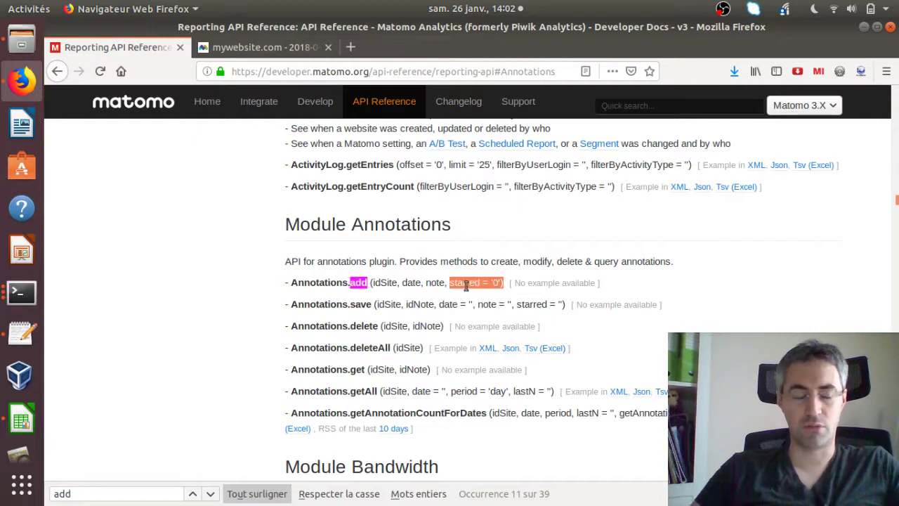
left_click(403, 284)
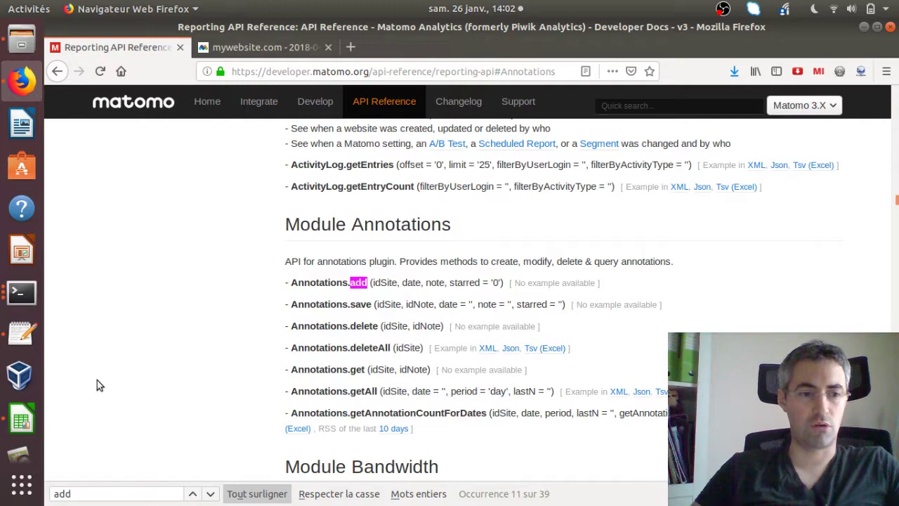
left_click(21, 420)
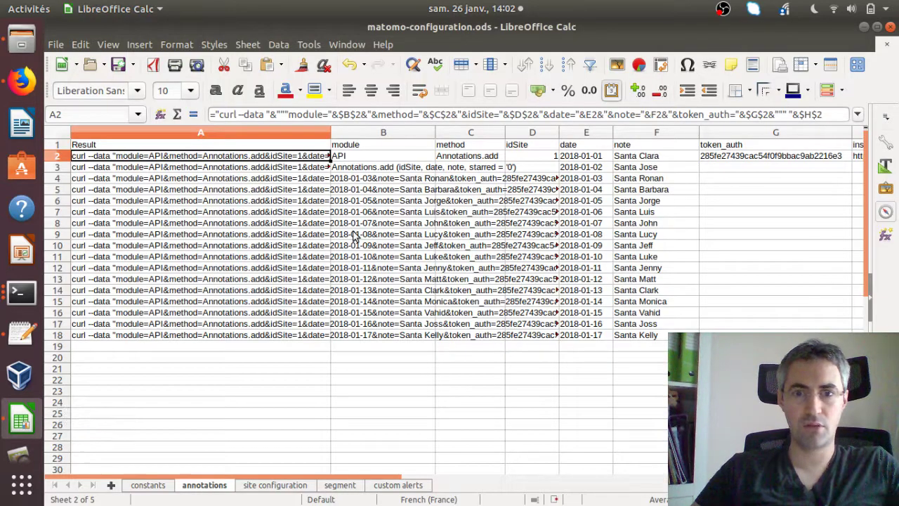
left_click(382, 156)
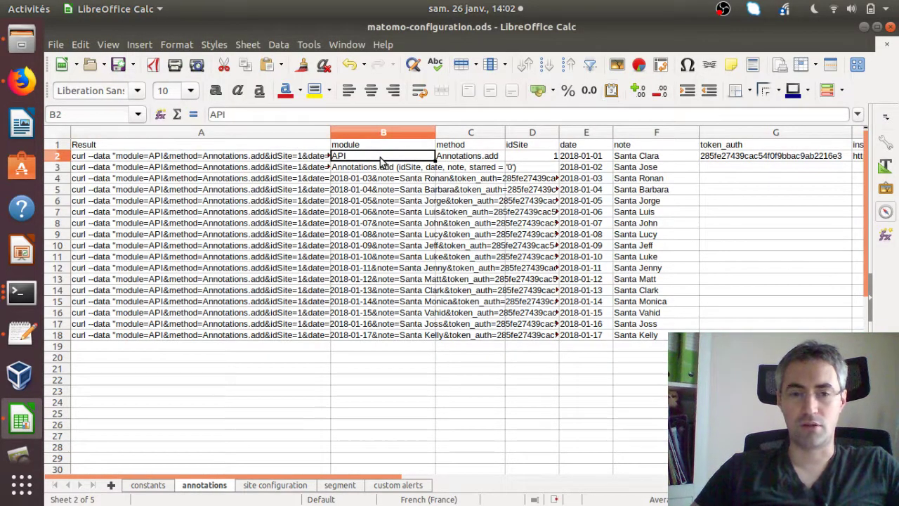
key("Tab")
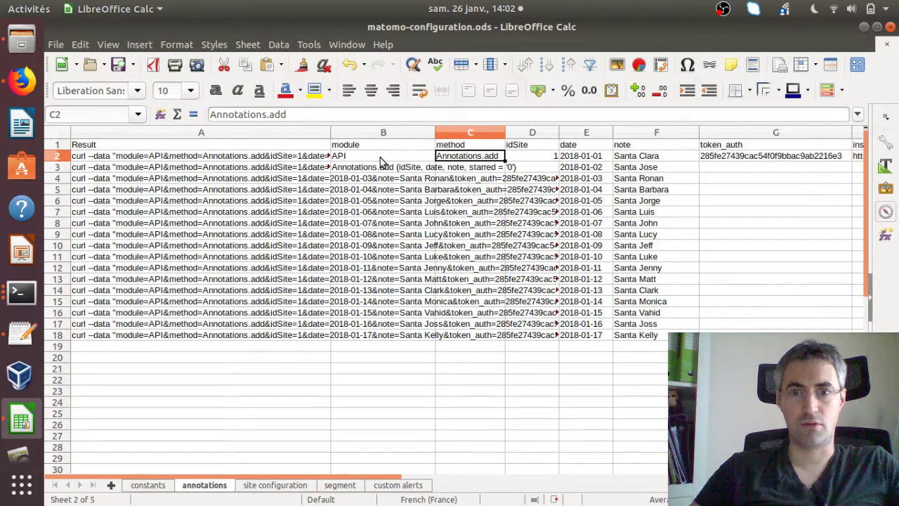
key("Tab")
key("Tab")
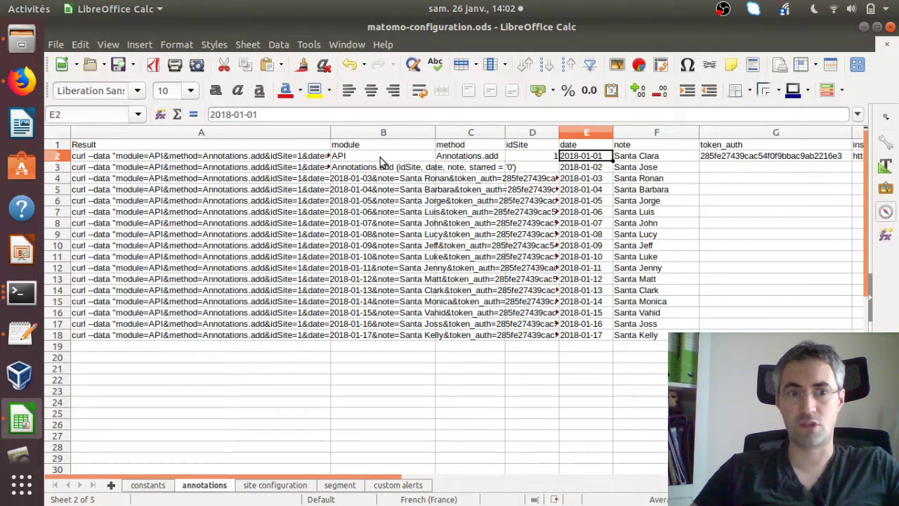
key("Tab")
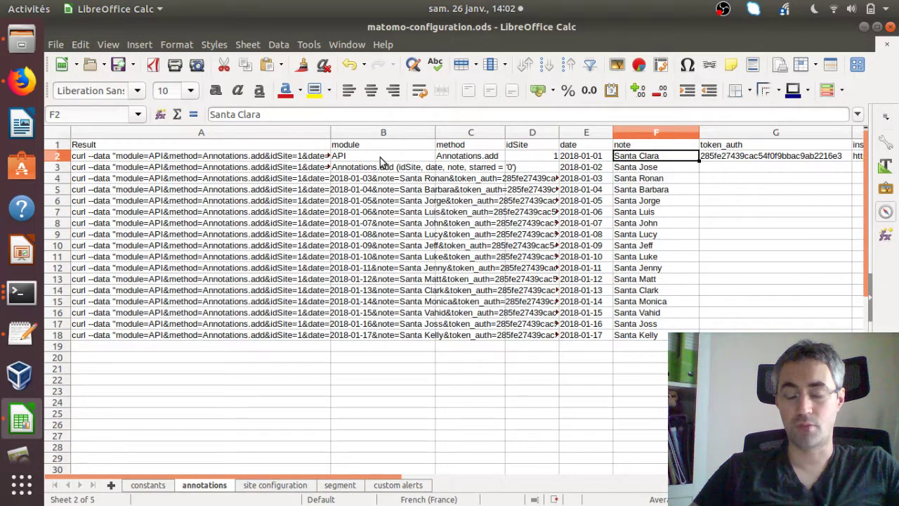
key("Tab")
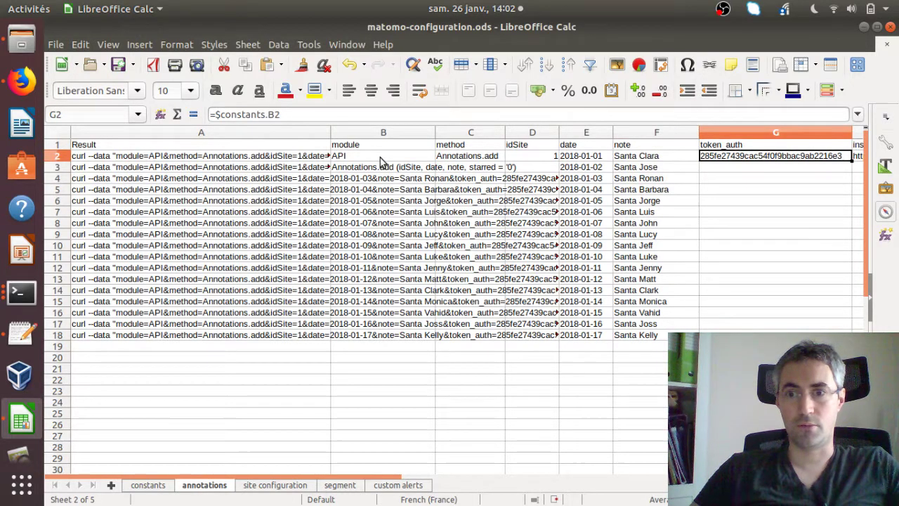
key("Tab")
key("shift+Tab")
key("Tab")
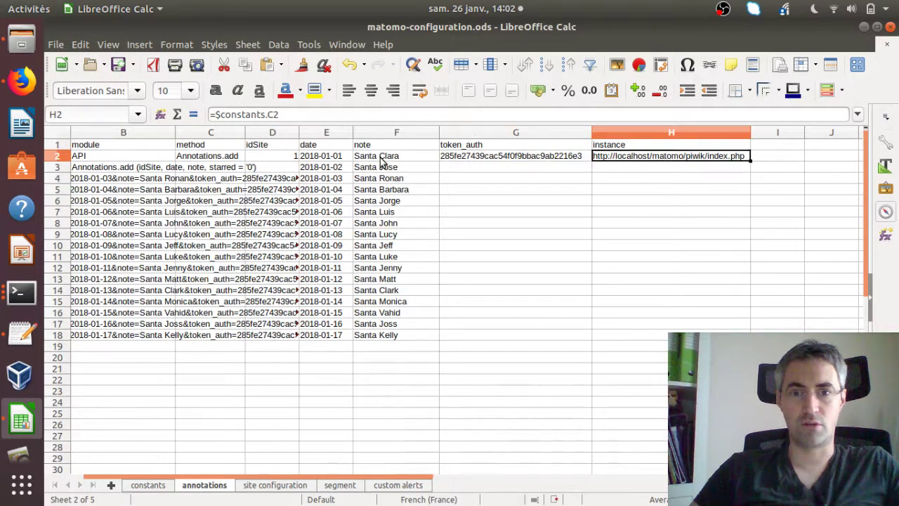
key("shift+Tab")
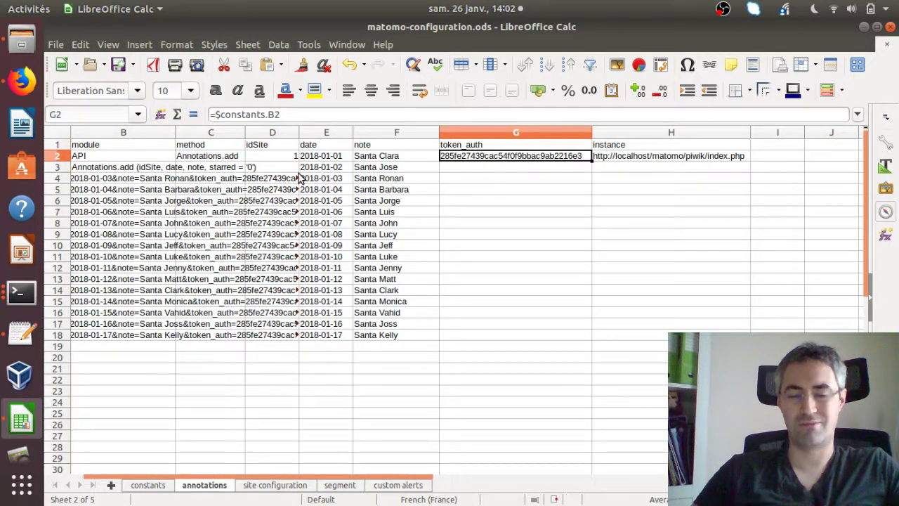
key("Left")
key("Left")
key("Left")
key("Left")
key("Left")
key("Left")
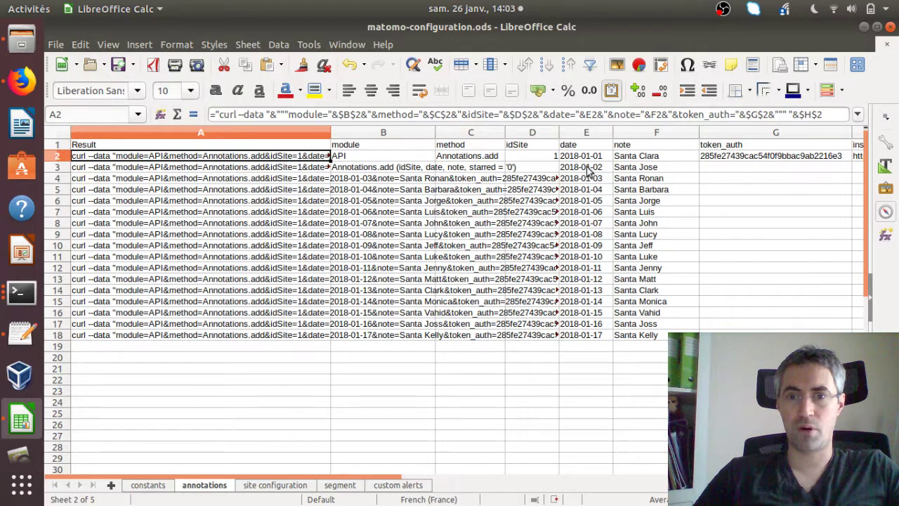
Step: Widen column A so all 17 Annotations.add curl commands for 2018-01-01 to 2018-01-17 show fully
left_click(581, 131)
right_click(582, 131)
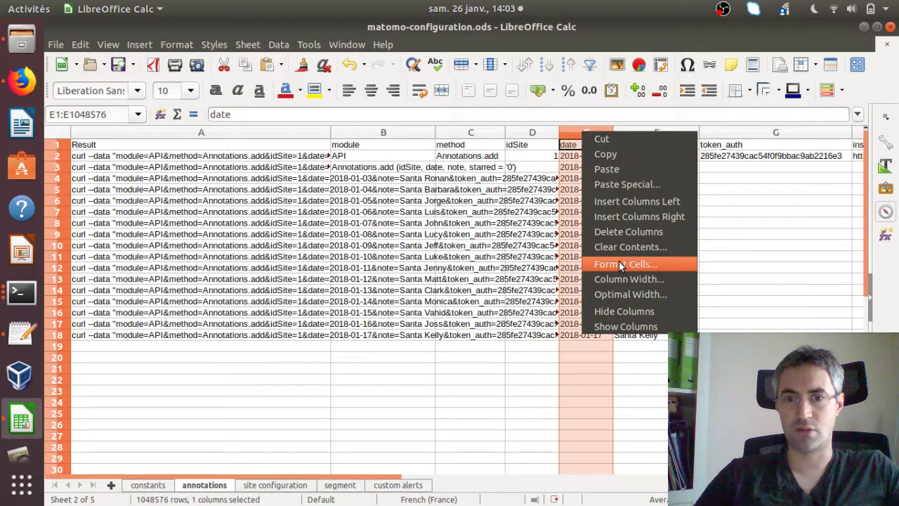
left_click(560, 162)
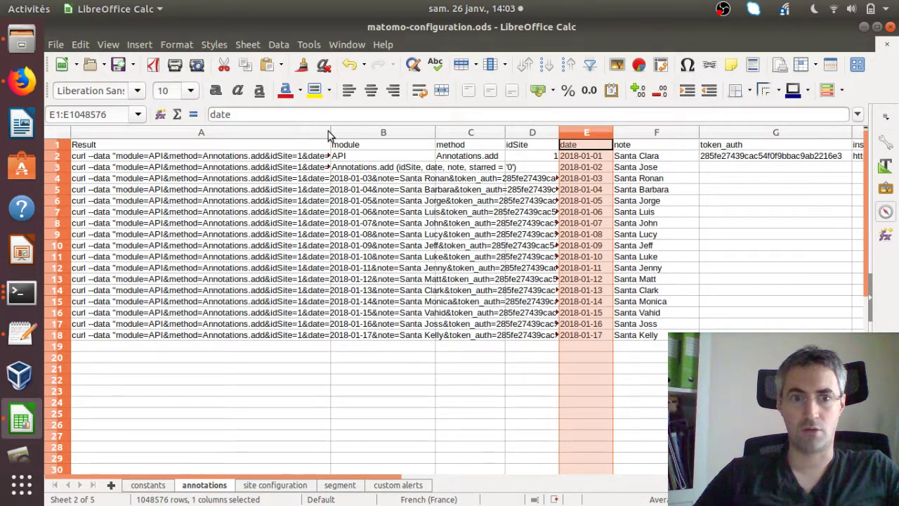
left_click_drag(329, 132, 830, 118)
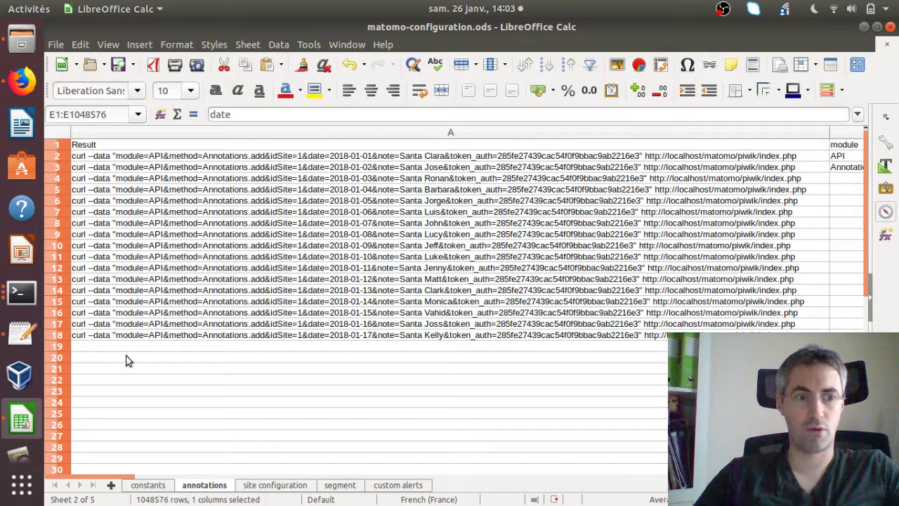
left_click(21, 335)
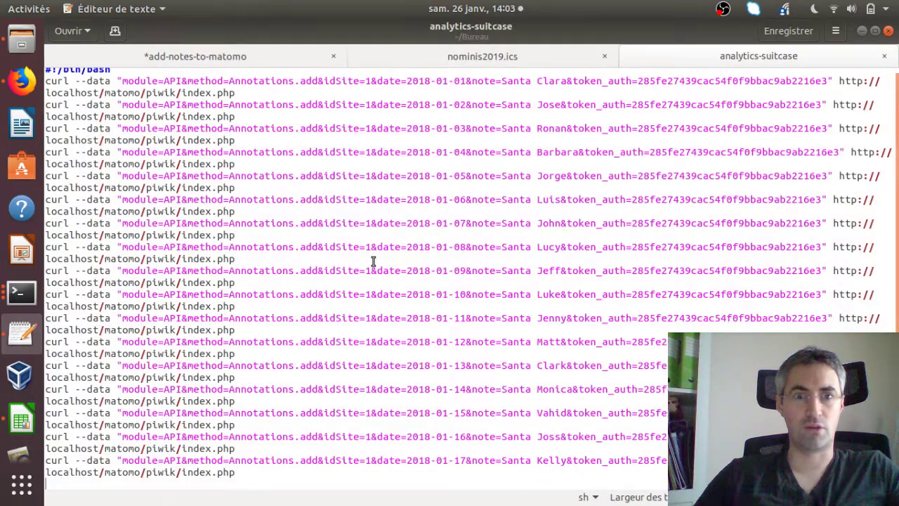
scroll(731, 179, "up", 1)
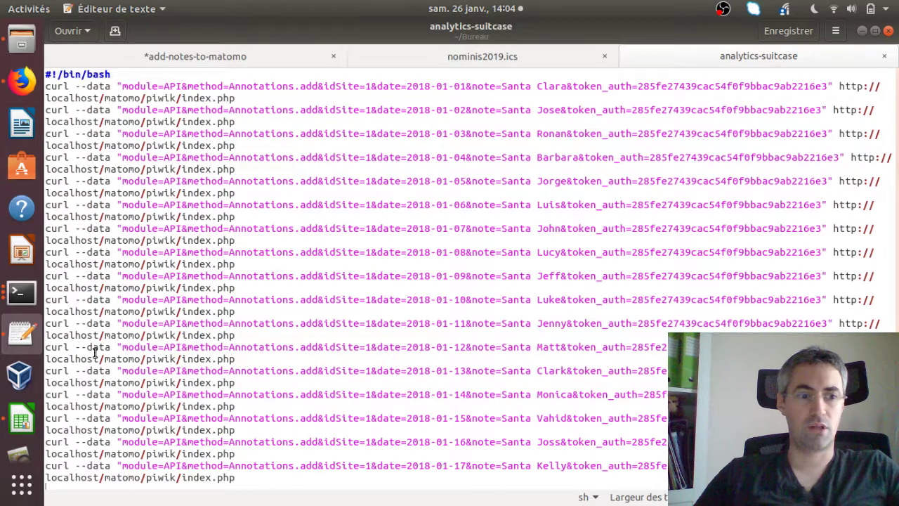
left_click(21, 421)
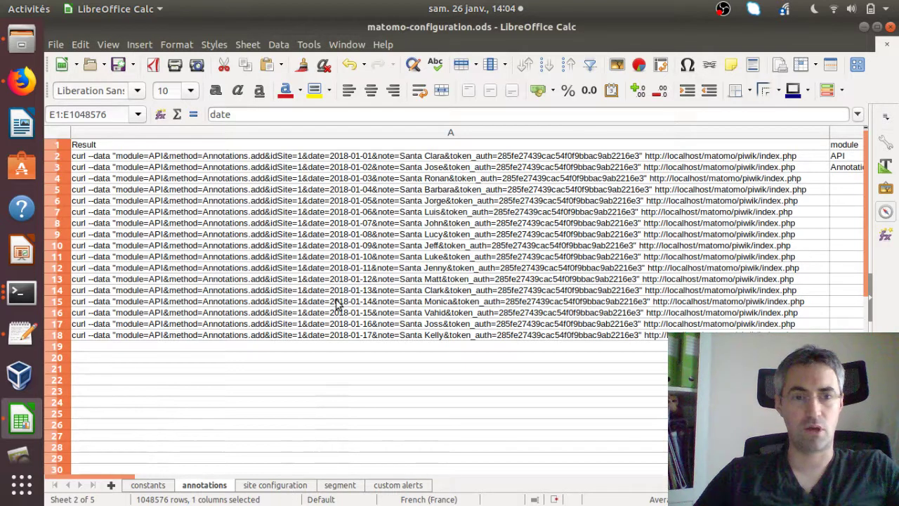
Step: Check A2's formula, view the empty site configuration, segment and custom alerts sheets, then switch to gedit
left_click(313, 158)
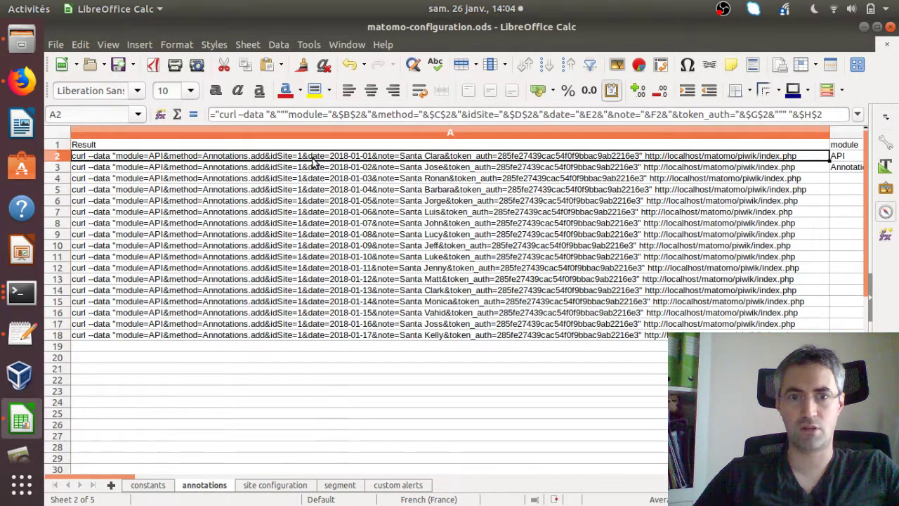
left_click(299, 490)
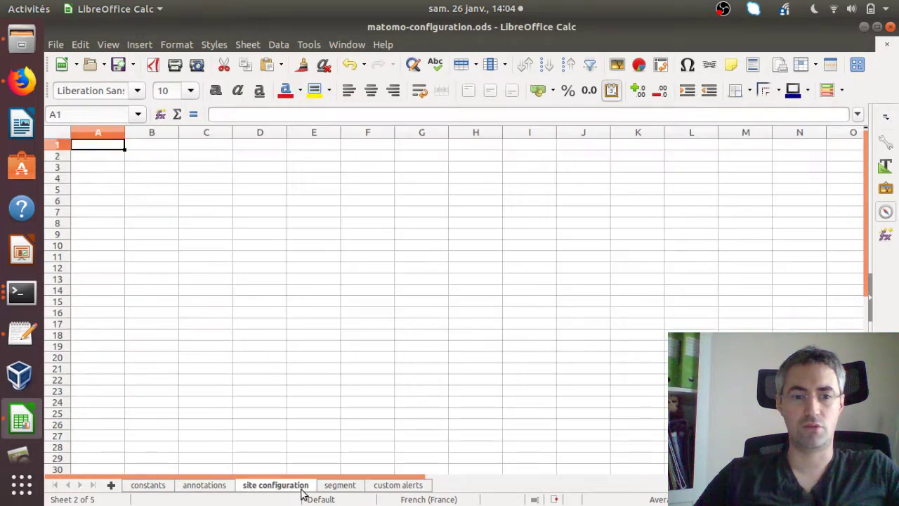
left_click(333, 490)
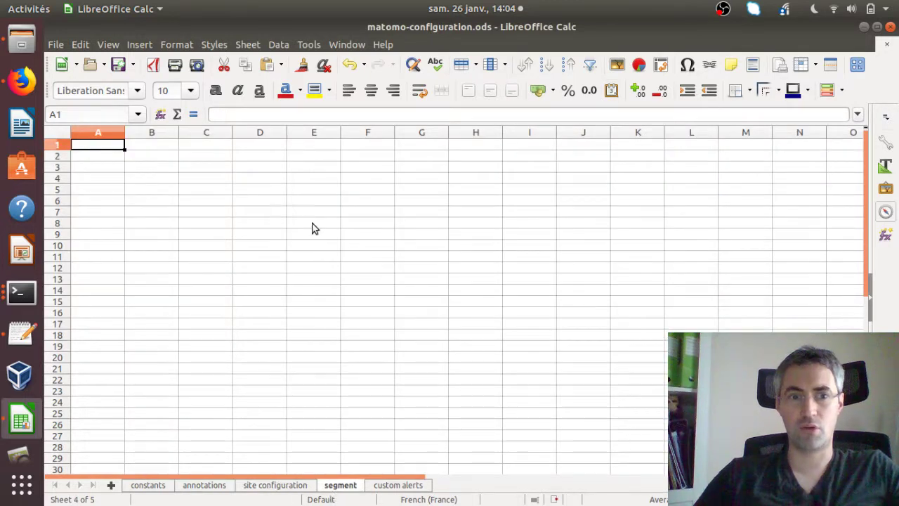
left_click(404, 486)
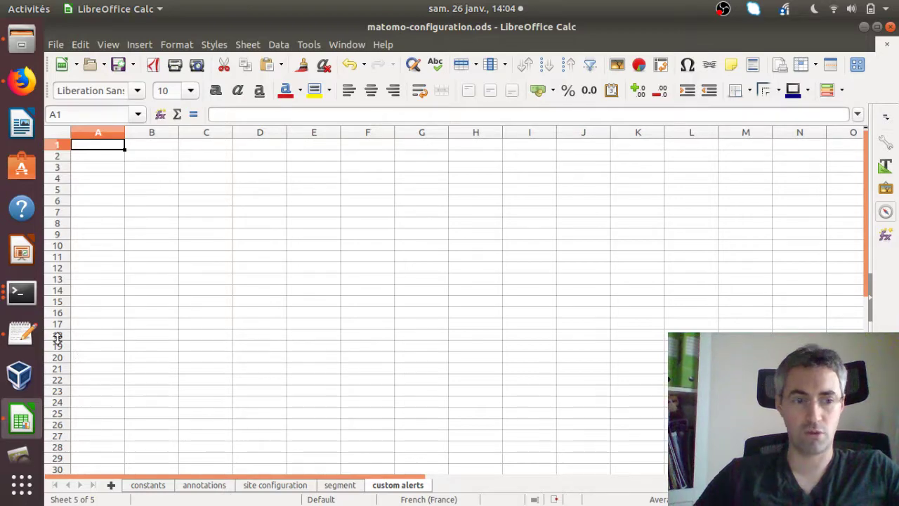
left_click(34, 330)
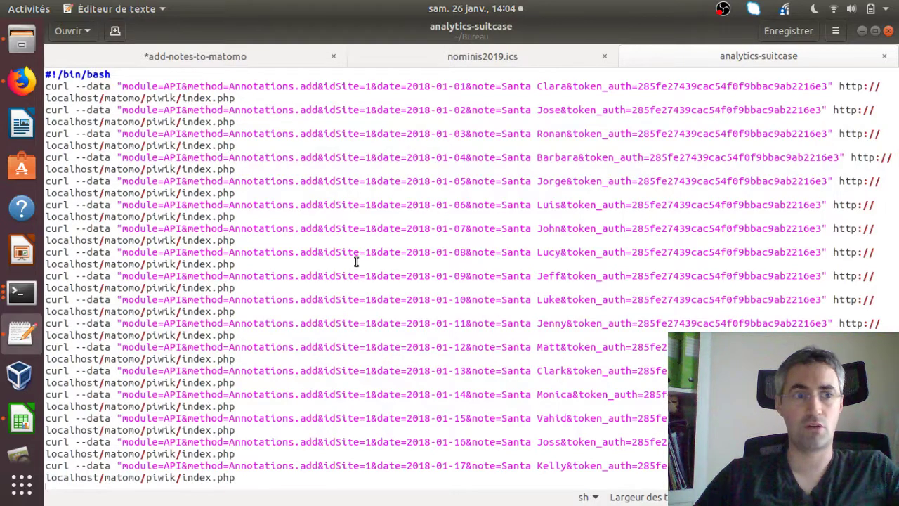
Step: Switch from the gedit script to the Matomo API reference showing Annotations.add
left_click(22, 80)
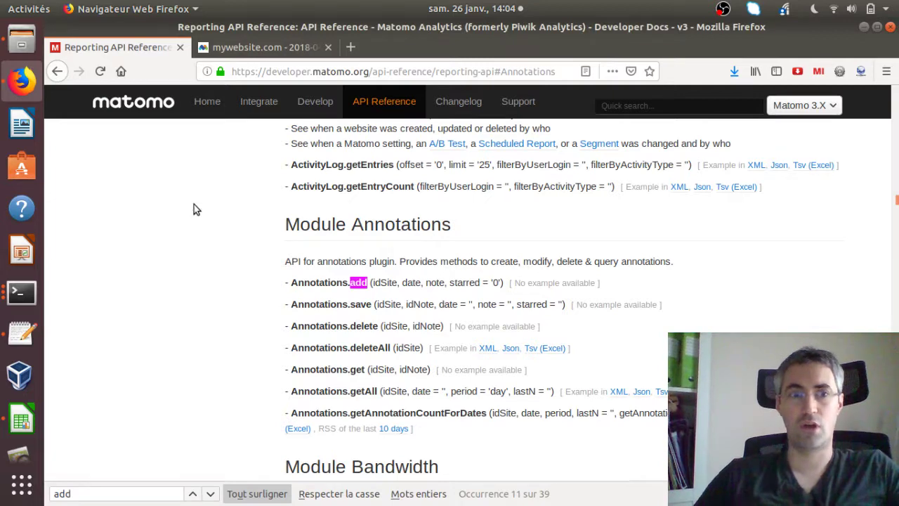
Step: Check that the mywebsite.com Visitors Overview lists no annotations, then switch back to Calc
left_click(238, 49)
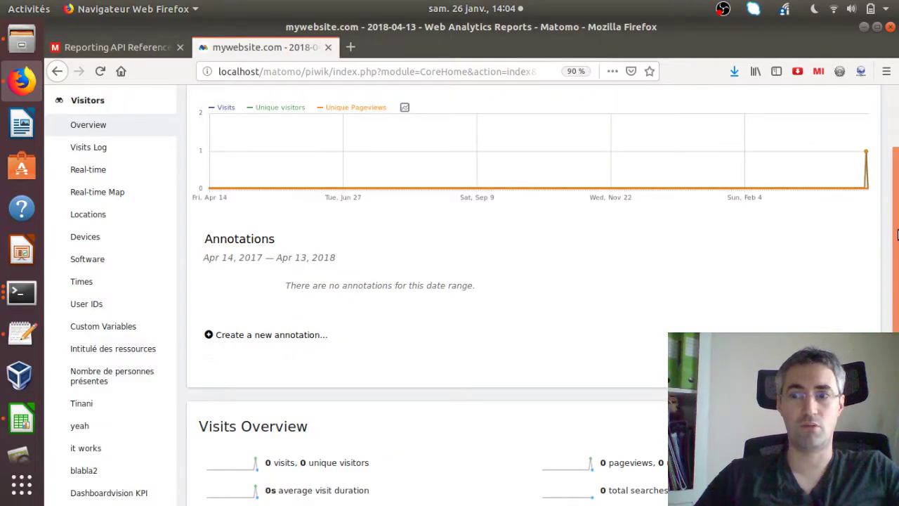
scroll(898, 236, "up", 3)
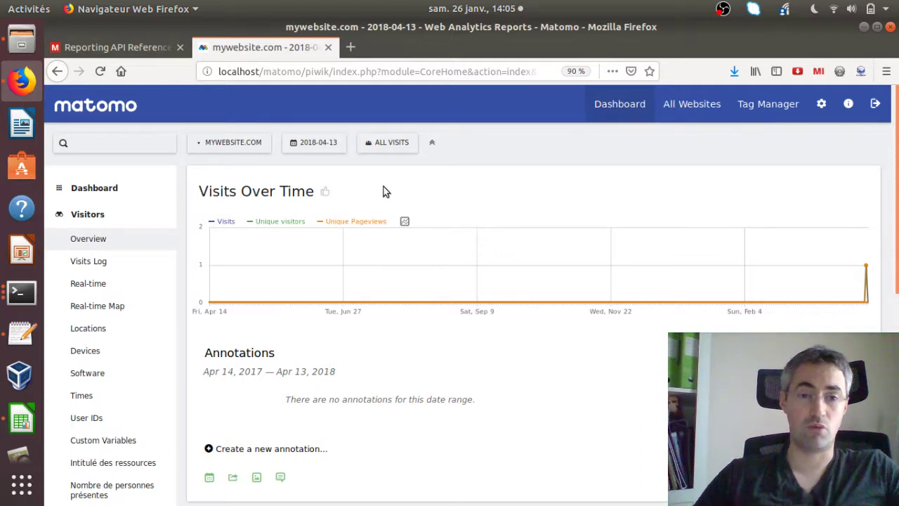
left_click(21, 420)
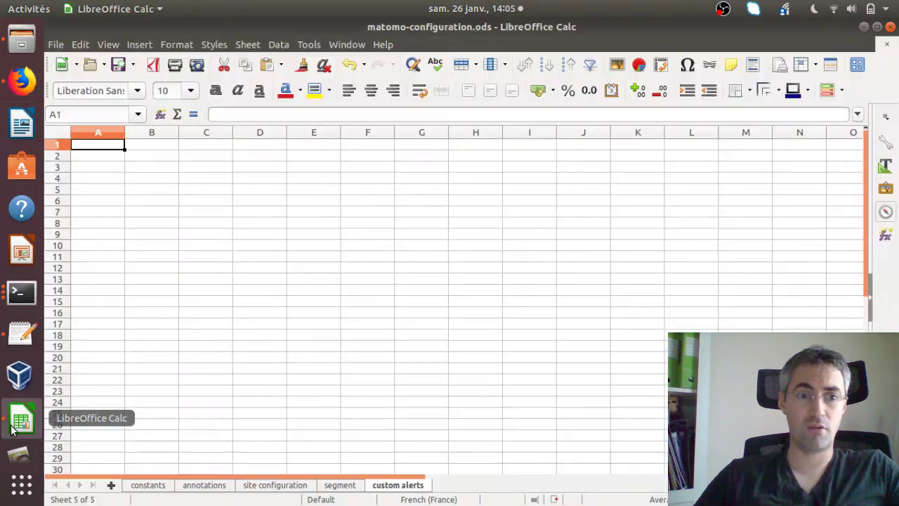
Step: Copy the 17 curl commands in A2:A18 of the annotations sheet, then check the A3 and A2 formulas
left_click(208, 492)
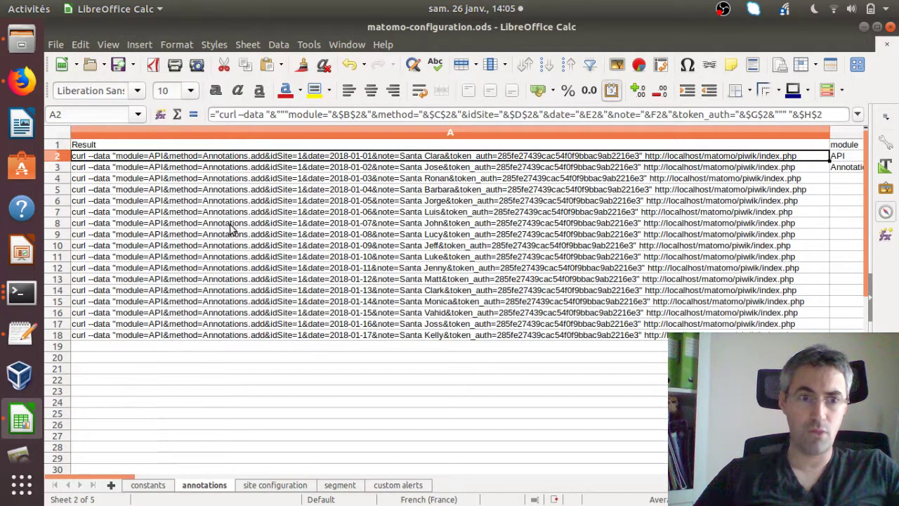
left_click(294, 333, "shift")
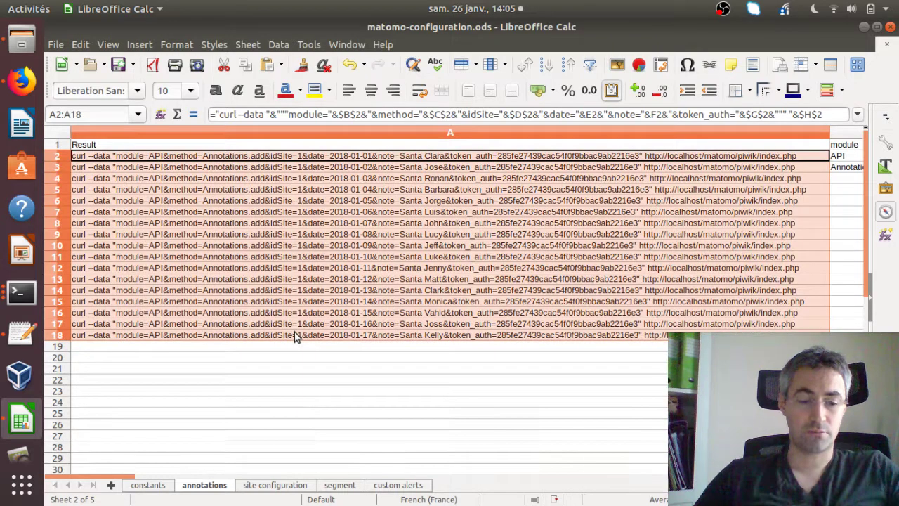
key("ctrl+c")
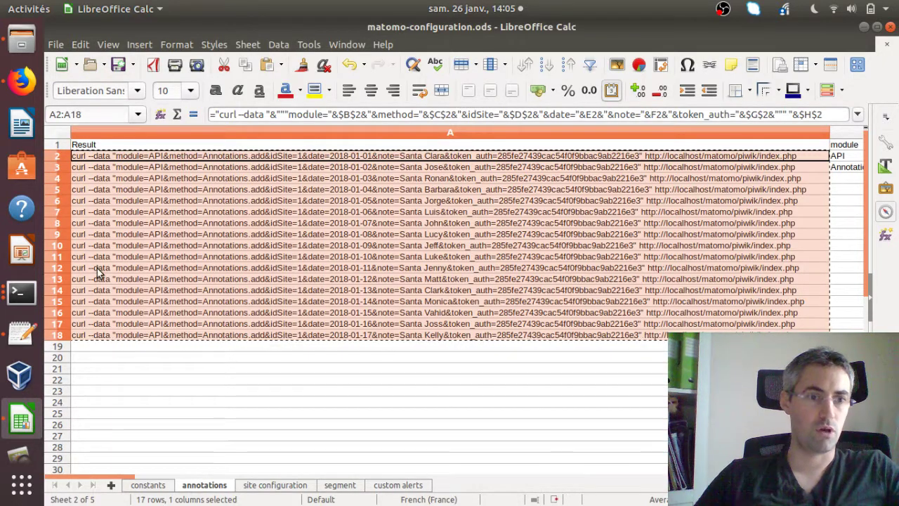
left_click(191, 169)
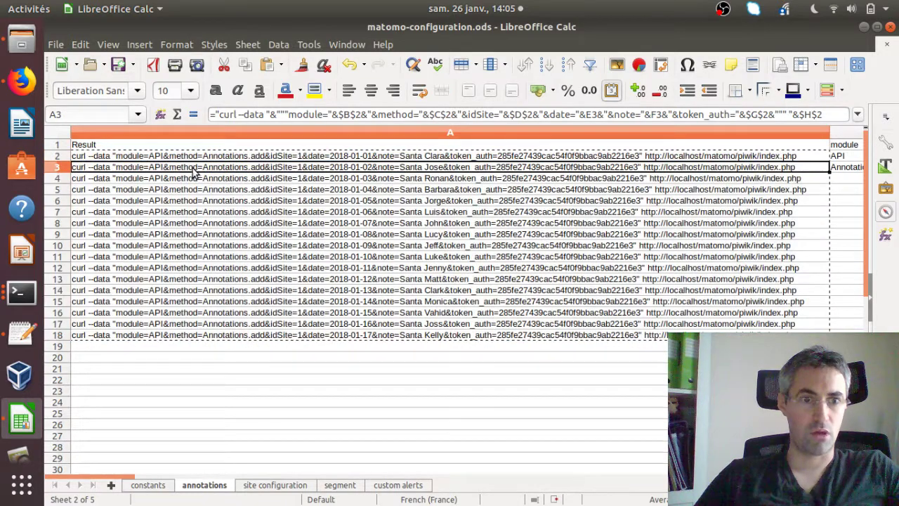
left_click(192, 158)
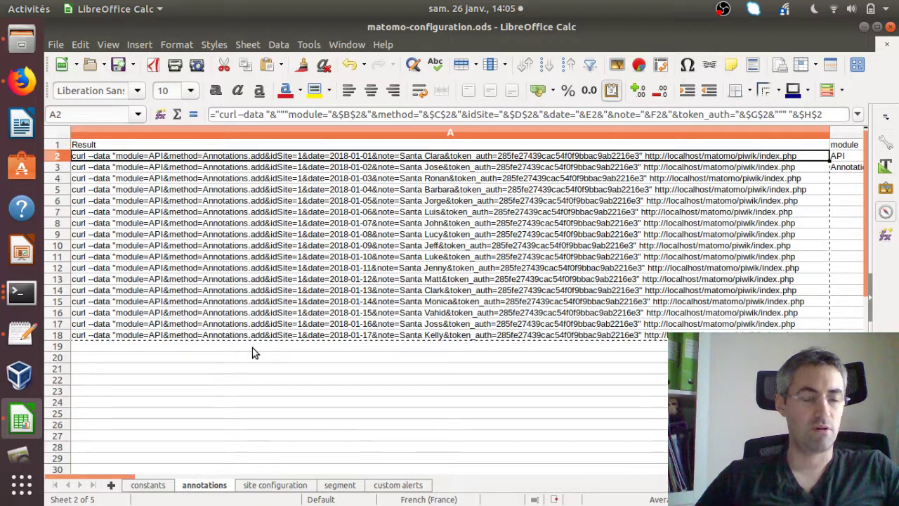
Step: Replace the old curl lines below #!/bin/bash with the copied commands and save analytics-suitcase
left_click(21, 335)
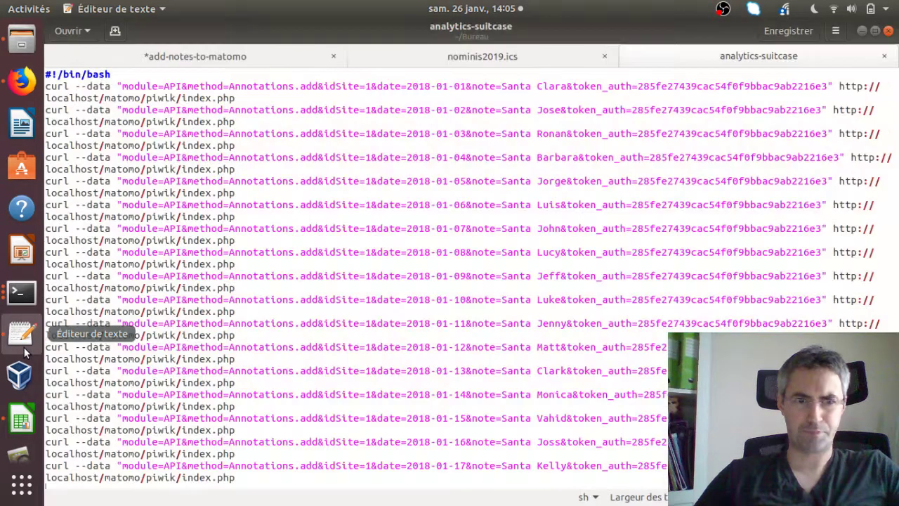
left_click(313, 281)
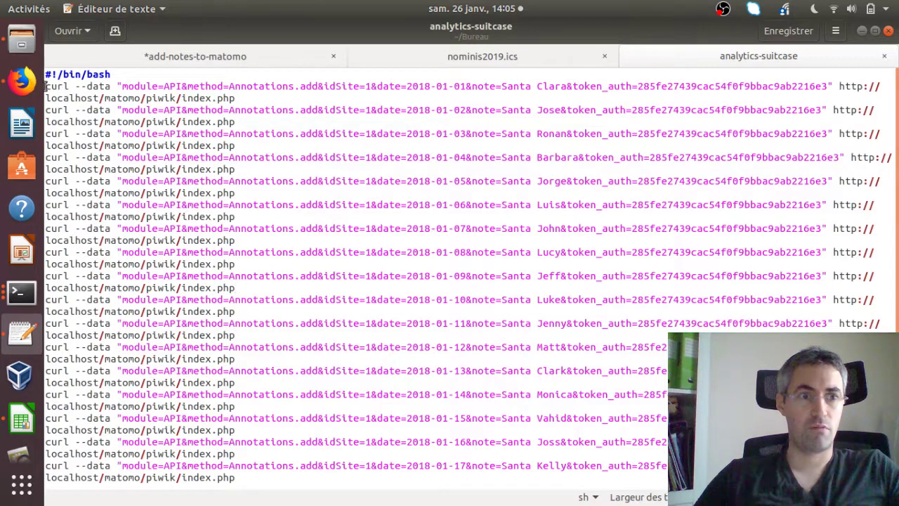
left_click_drag(46, 85, 372, 501)
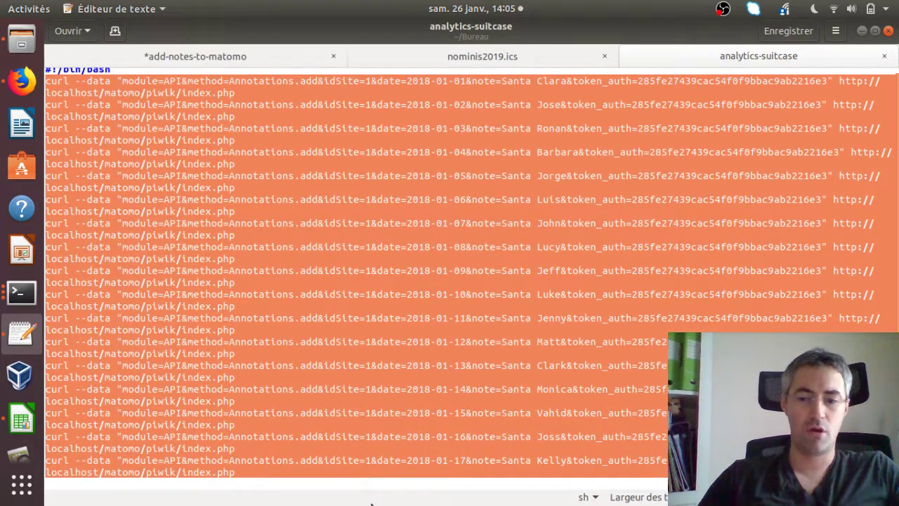
key("Delete")
key("ctrl+v")
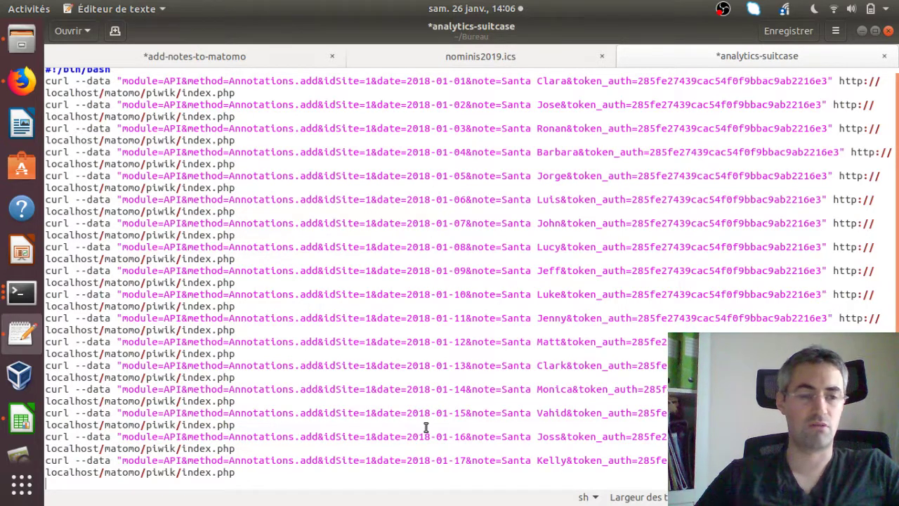
key("ctrl+s")
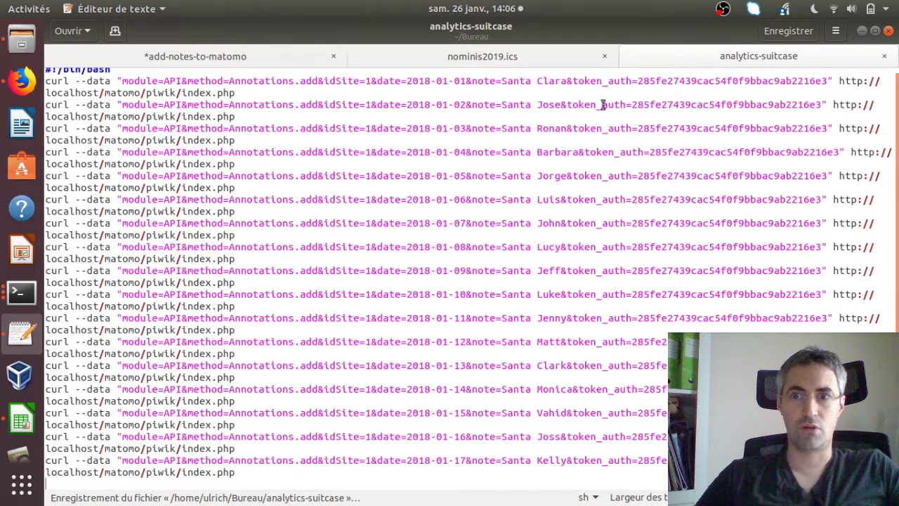
Step: Clear the Terminal, run ./analytics-suitcase, then return to the Matomo page in Firefox
left_click(21, 292)
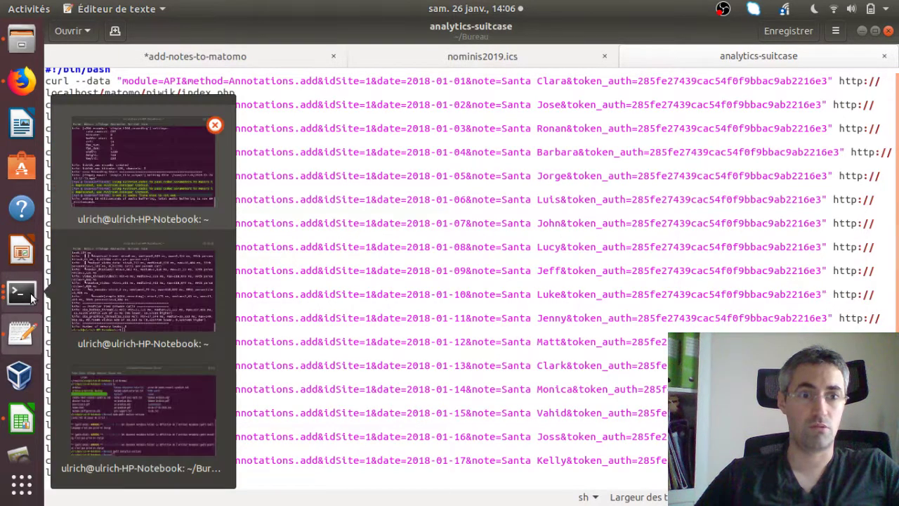
left_click(165, 420)
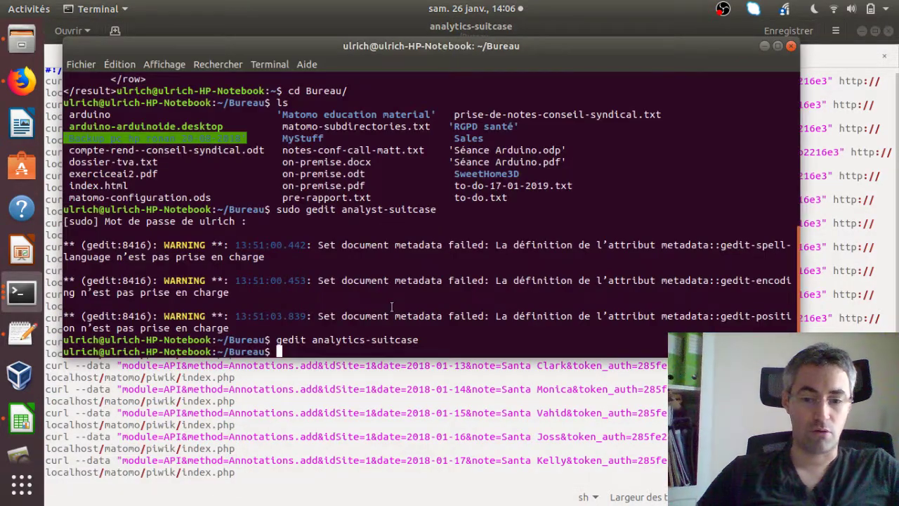
key("ctrl+l")
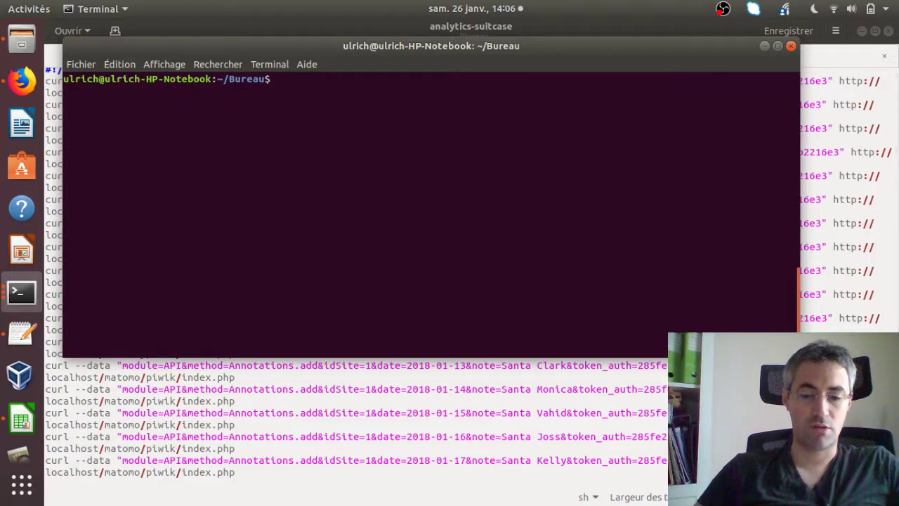
type(".")
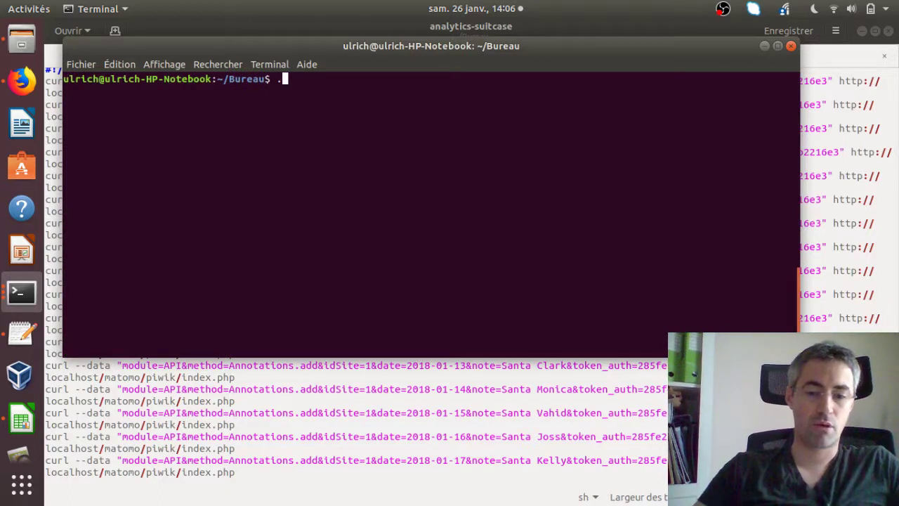
type("/")
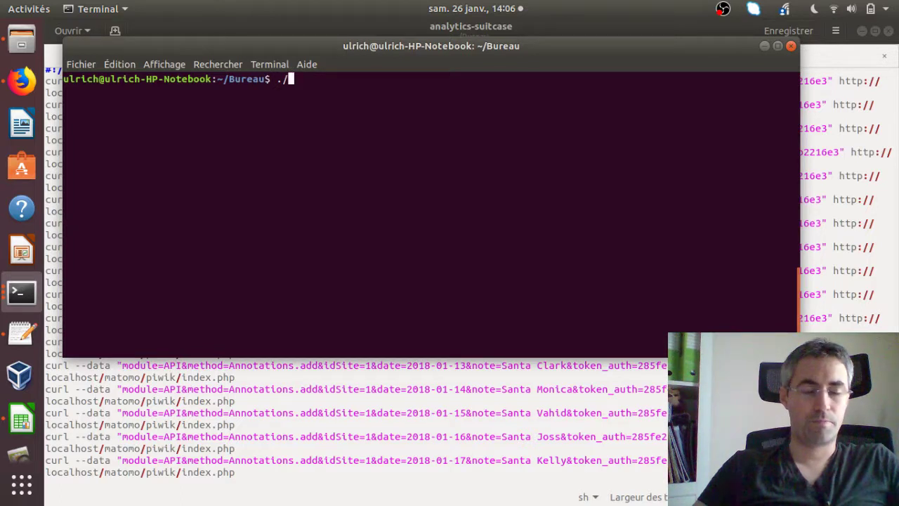
type("an")
key("Tab")
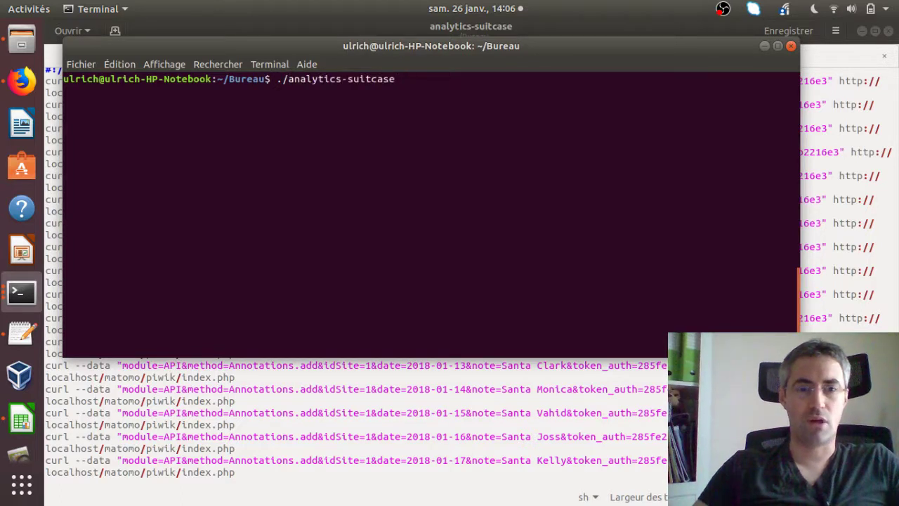
key("Return")
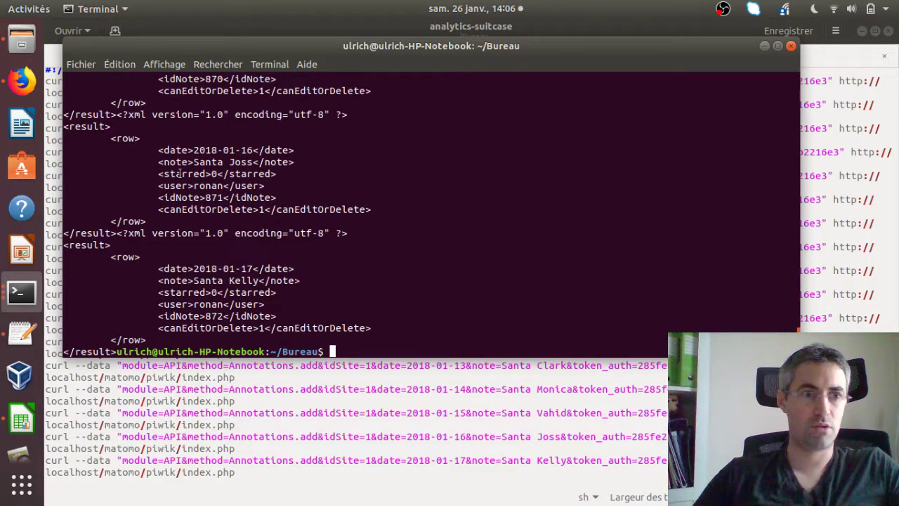
left_click(21, 81)
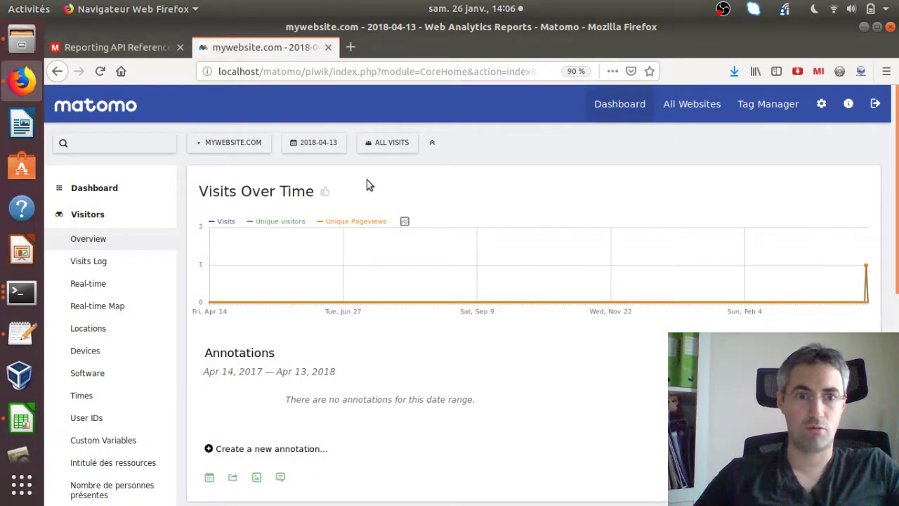
Step: Reload the Matomo report, show the graph's annotations, and extend the period back to mid-January
left_click(99, 71)
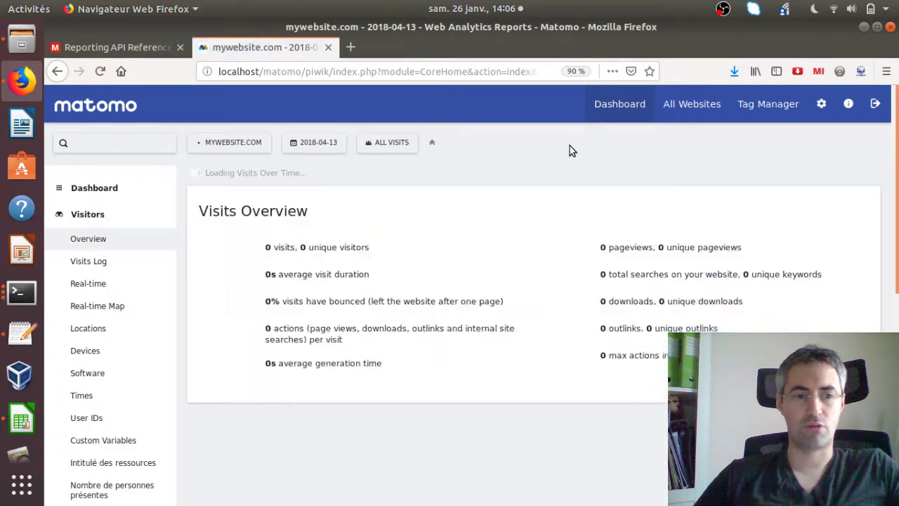
mouse_move(534, 287)
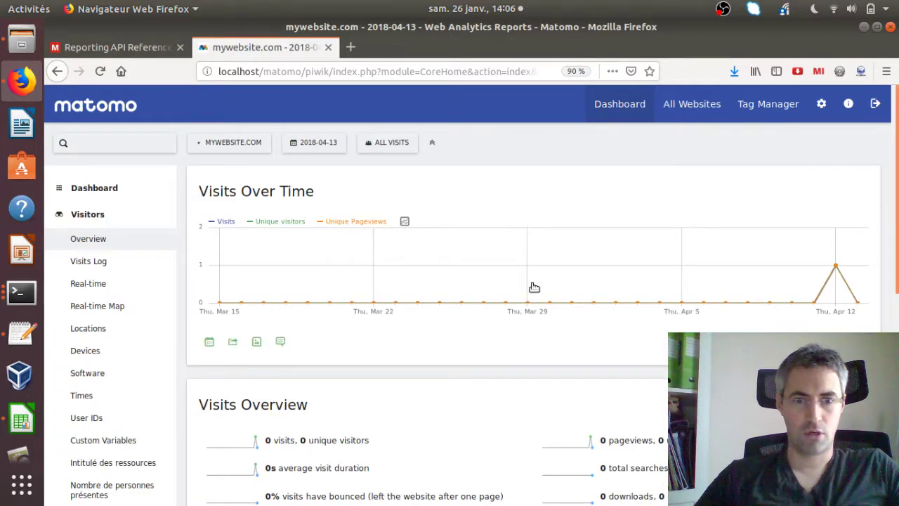
left_click(281, 343)
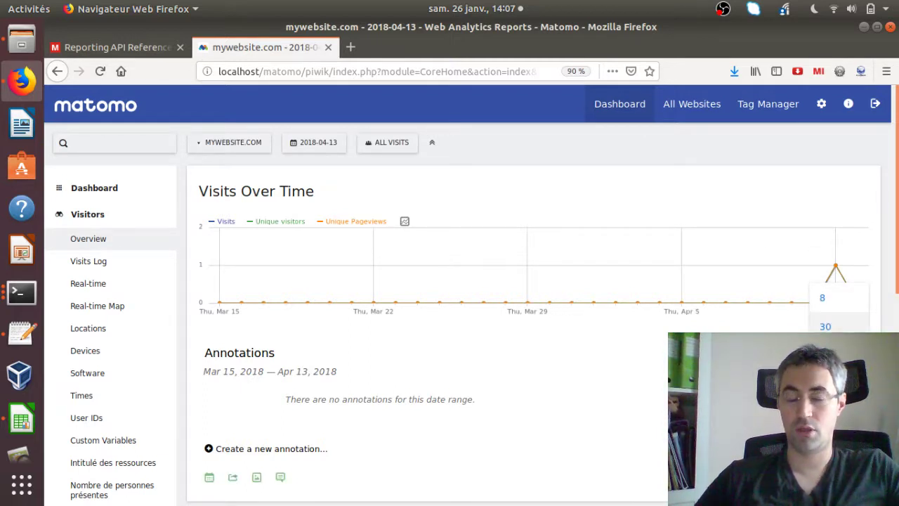
left_click(826, 383)
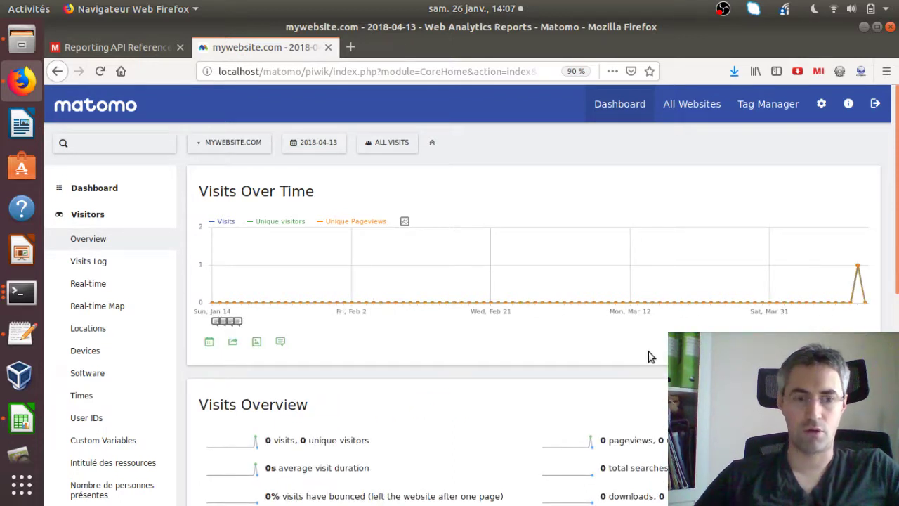
Step: Set the Visits Over Time graph period to 180 days
left_click(281, 344)
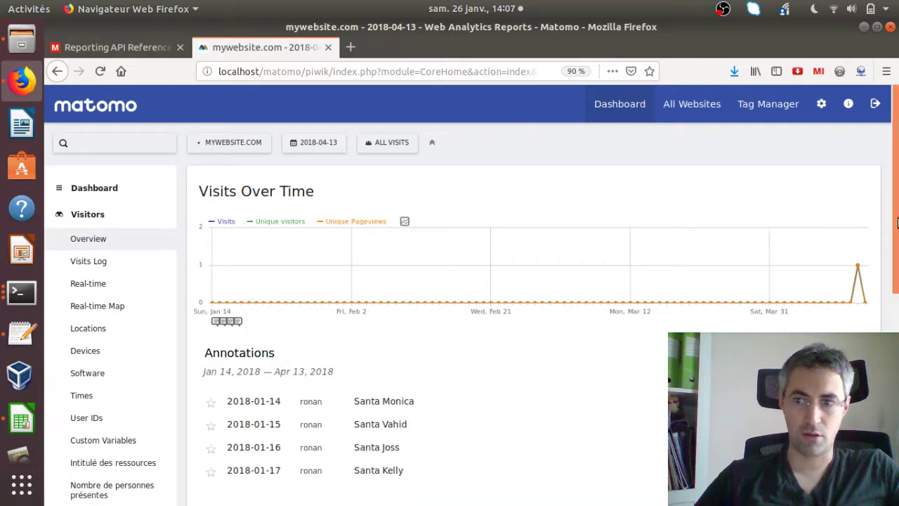
left_click_drag(897, 214, 897, 285)
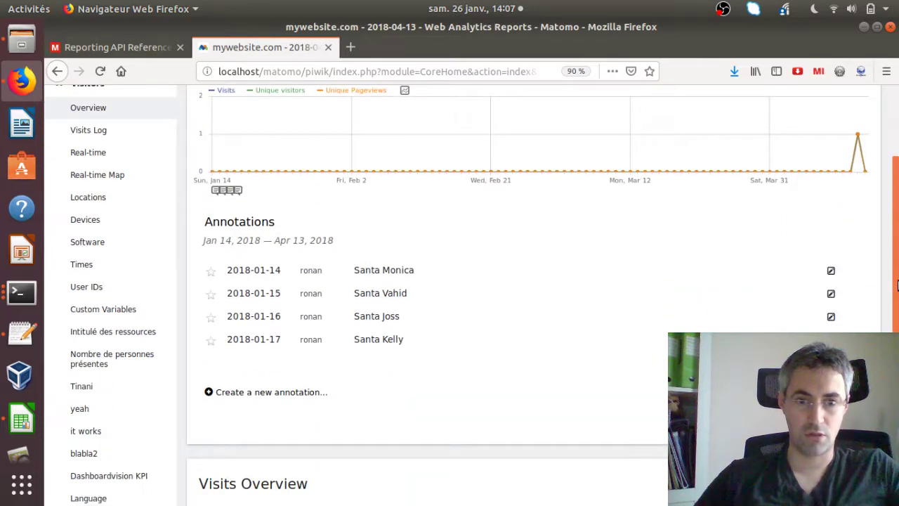
scroll(897, 284, "up", 3)
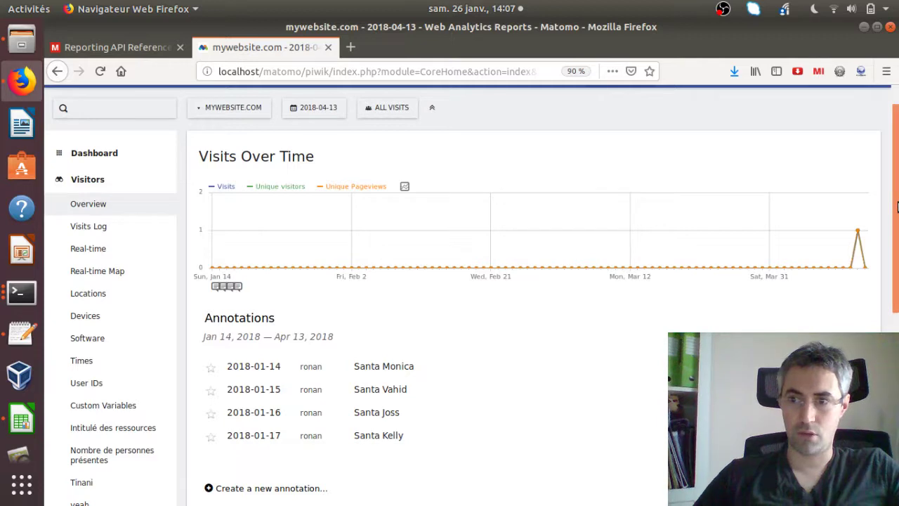
left_click_drag(896, 206, 885, 313)
left_click(857, 301)
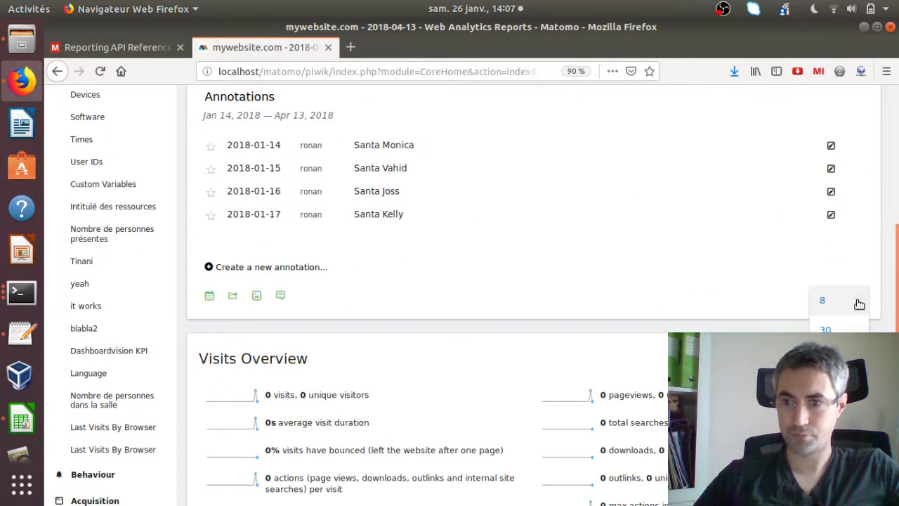
left_click(825, 330)
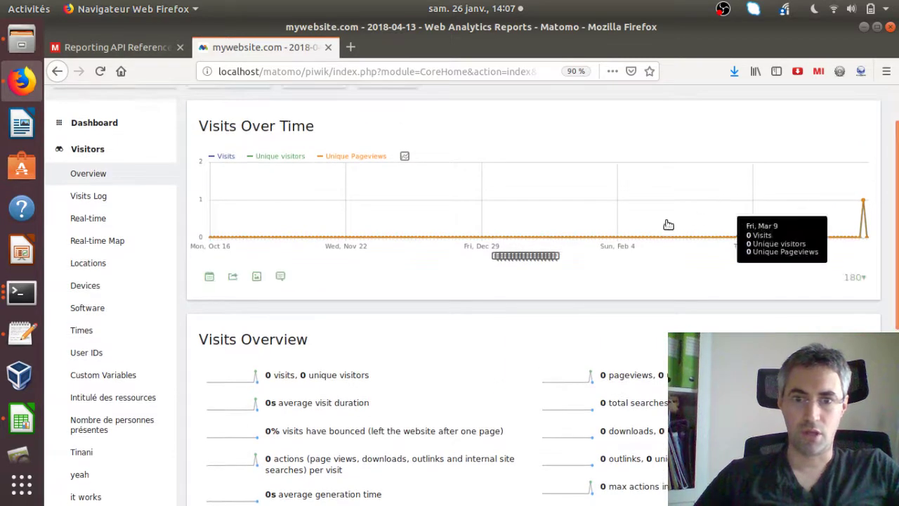
Step: Scroll through the annotation list, from 2018-01-01 Santa Clara to 2018-01-17 Santa Kelly
left_click(280, 276)
scroll(710, 258, "down", 5)
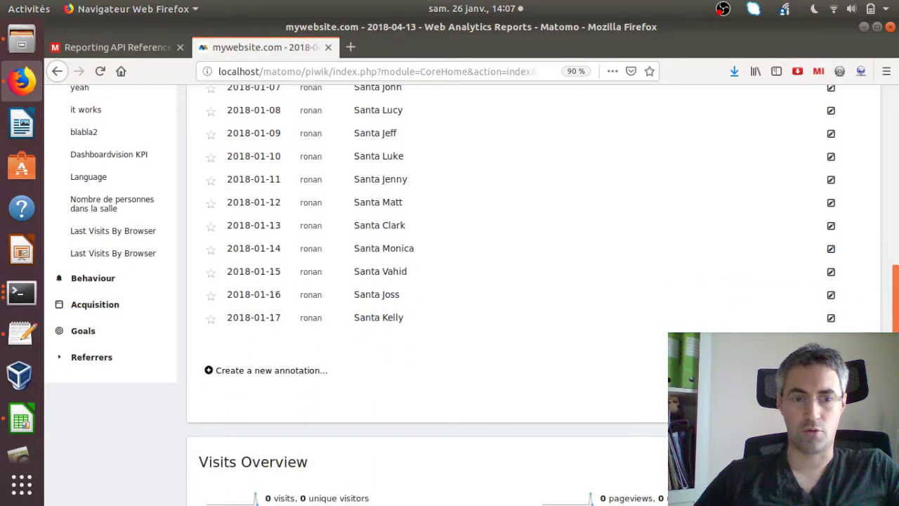
scroll(898, 306, "up", 3)
mouse_move(897, 304)
left_mouse_down()
mouse_move(897, 222)
mouse_move(897, 257)
left_mouse_up()
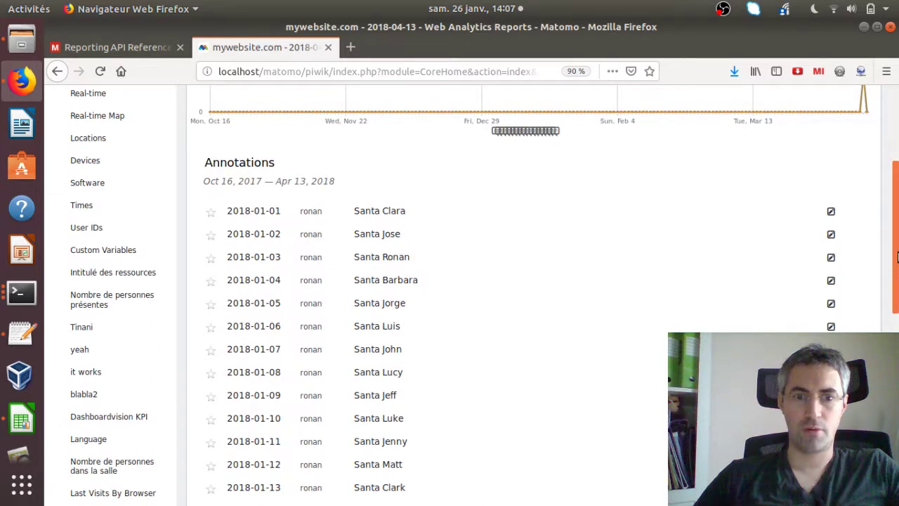
left_click_drag(896, 257, 897, 218)
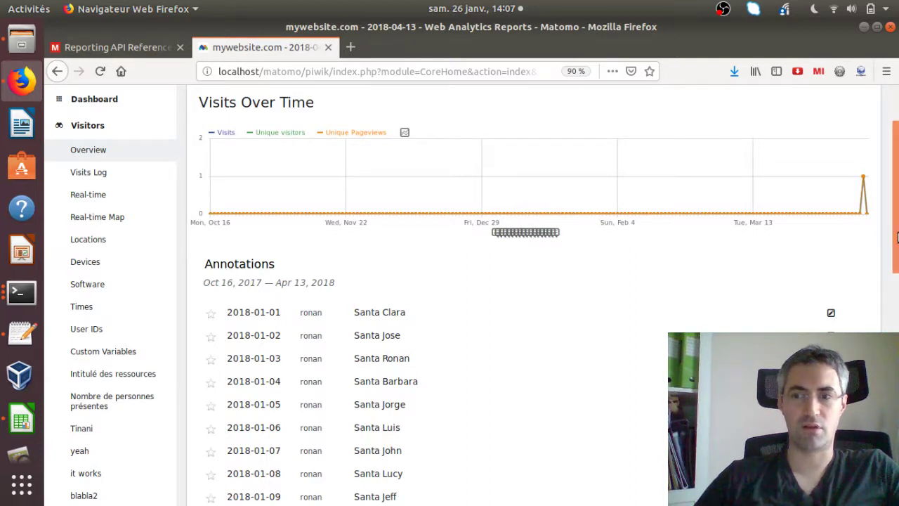
left_click_drag(896, 234, 897, 199)
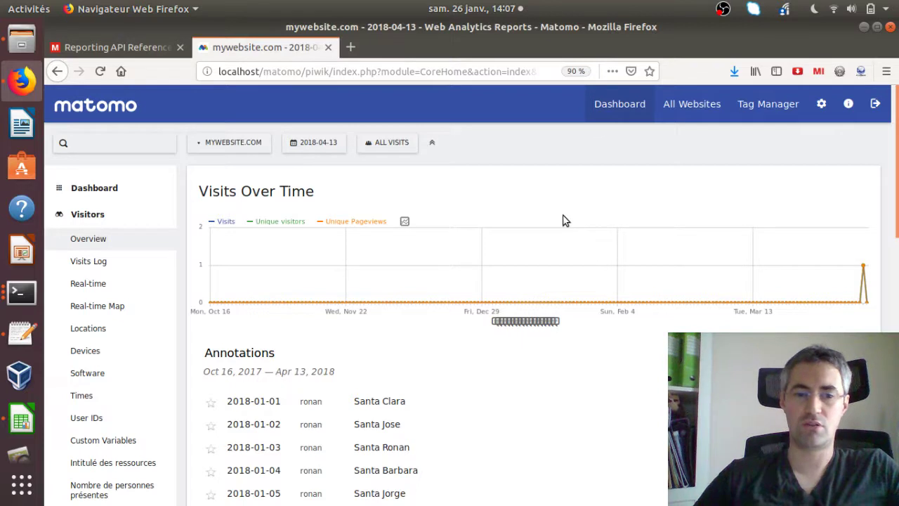
Step: Open and close the visitor segment list unchanged, then return to the Calc sheet
left_click(392, 149)
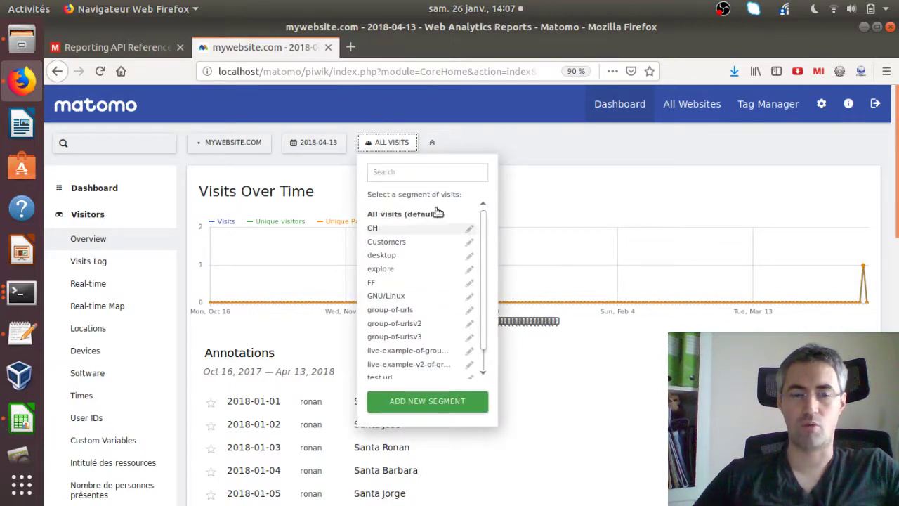
left_click(576, 155)
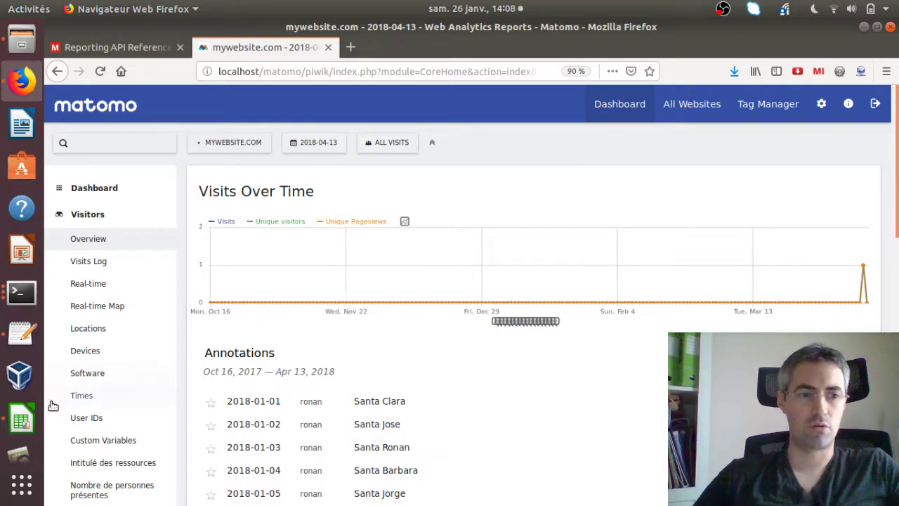
left_click(21, 420)
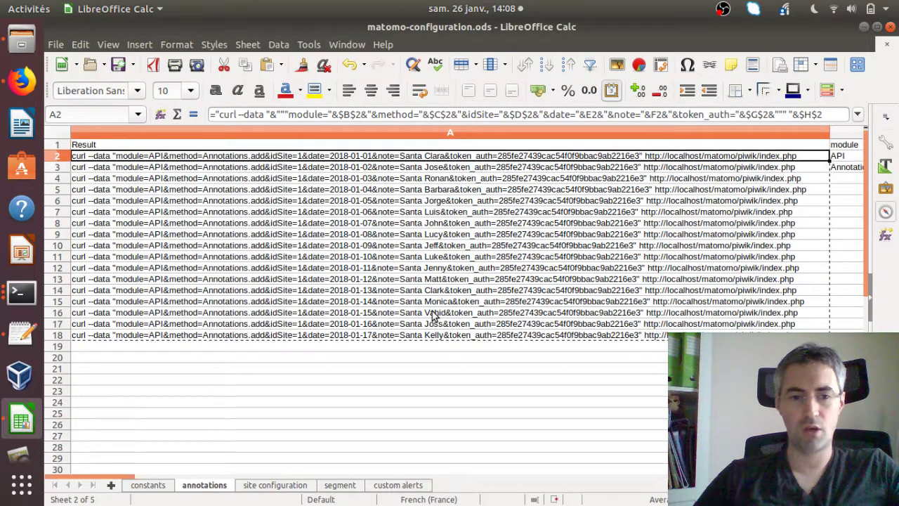